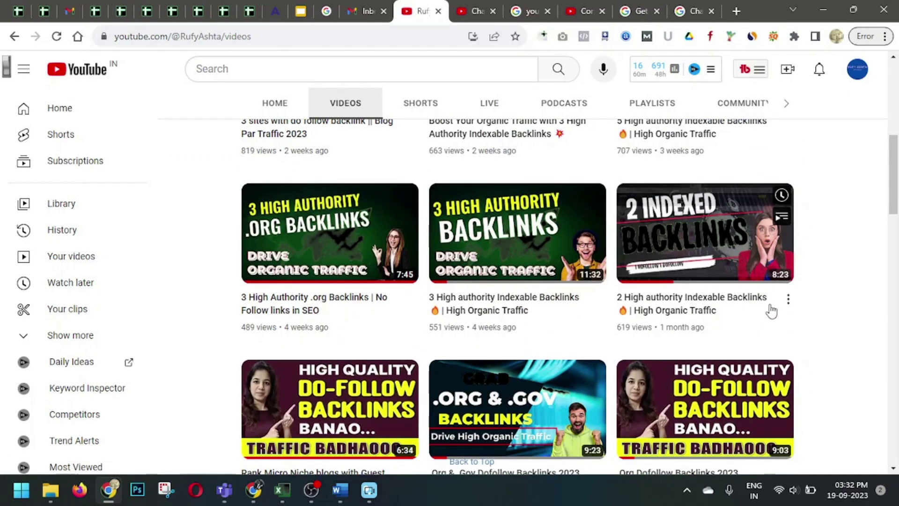
scroll(880, 273, "up", 3)
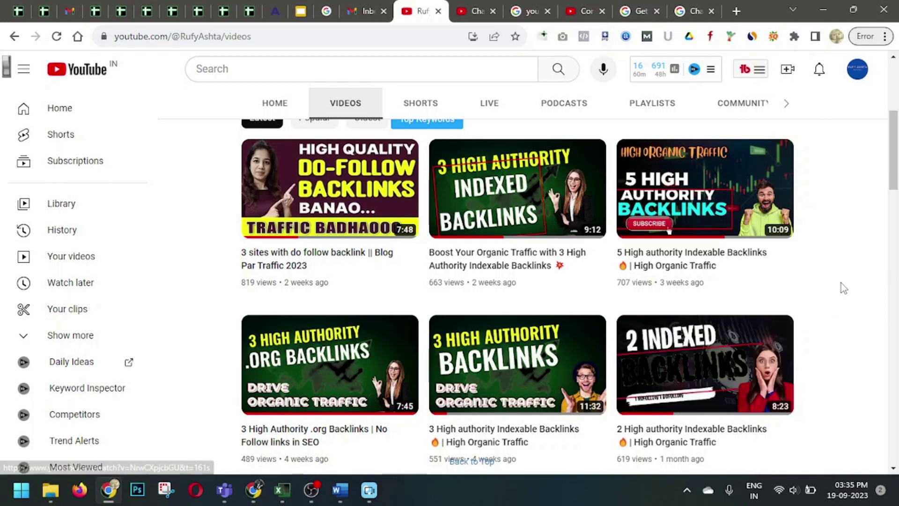
scroll(843, 287, "down", 2)
scroll(842, 287, "down", 1)
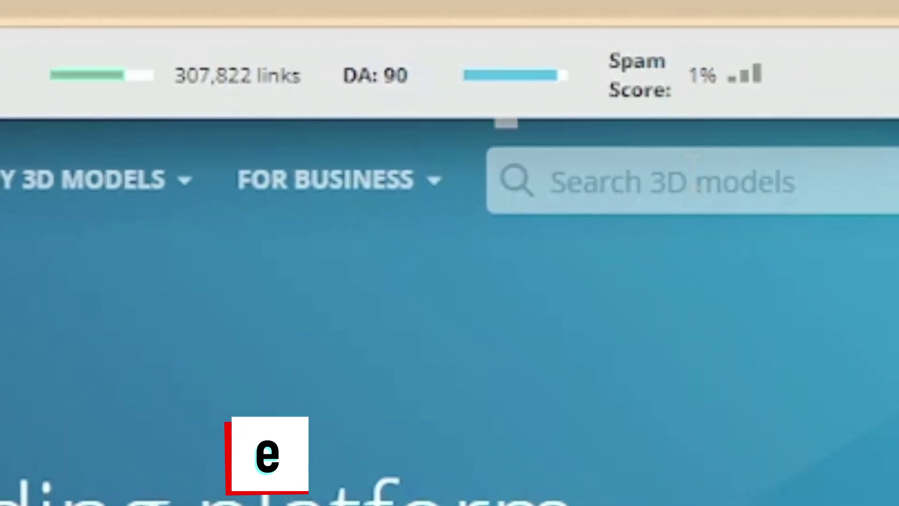
scroll(449, 309, "down", 2)
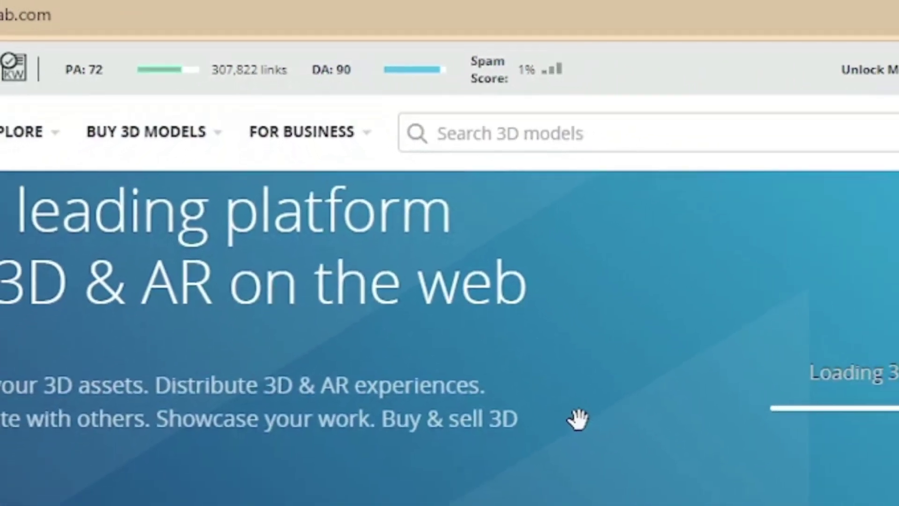
scroll(432, 252, "up", 1)
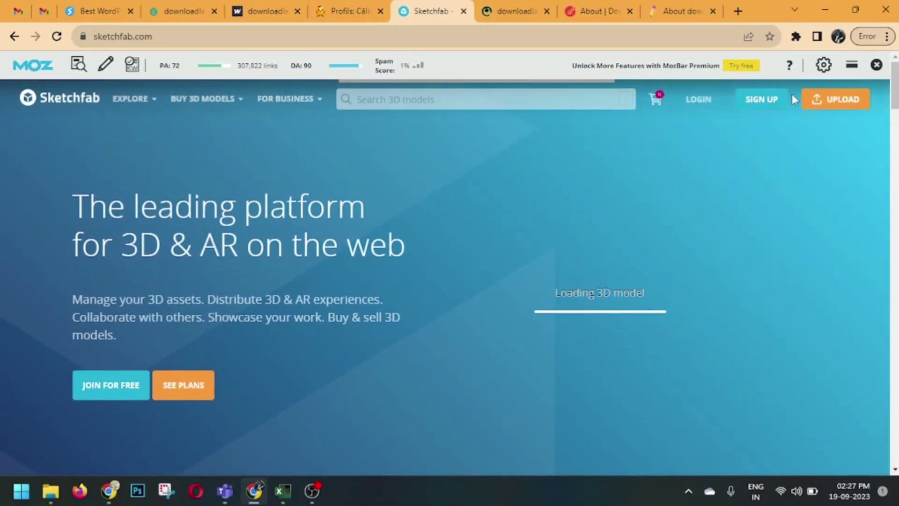
- Open the Sketchfab signup form and fill in the username, the account e-mail and the account password
left_click(756, 103)
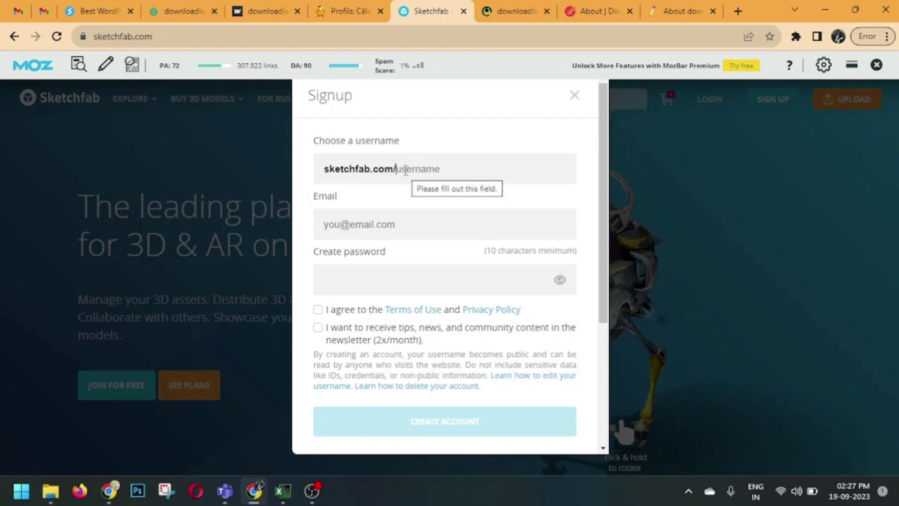
type("rufyashta")
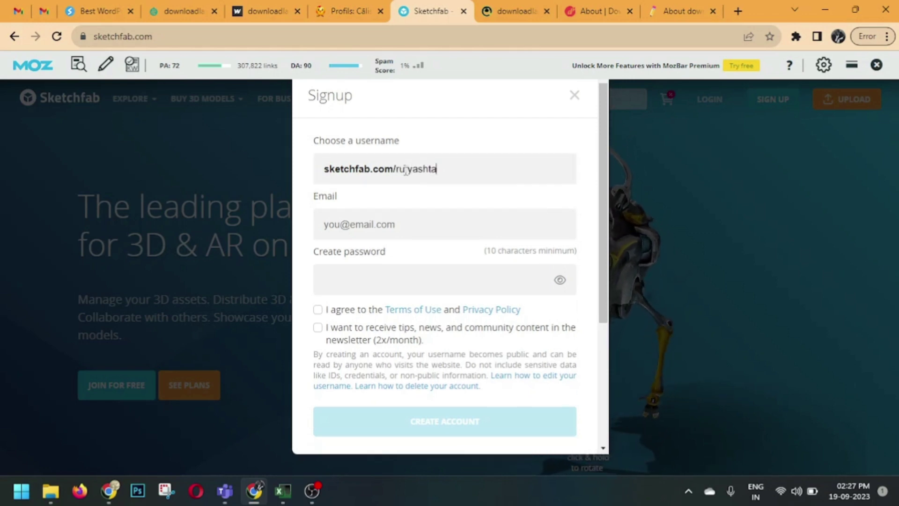
left_click(394, 232)
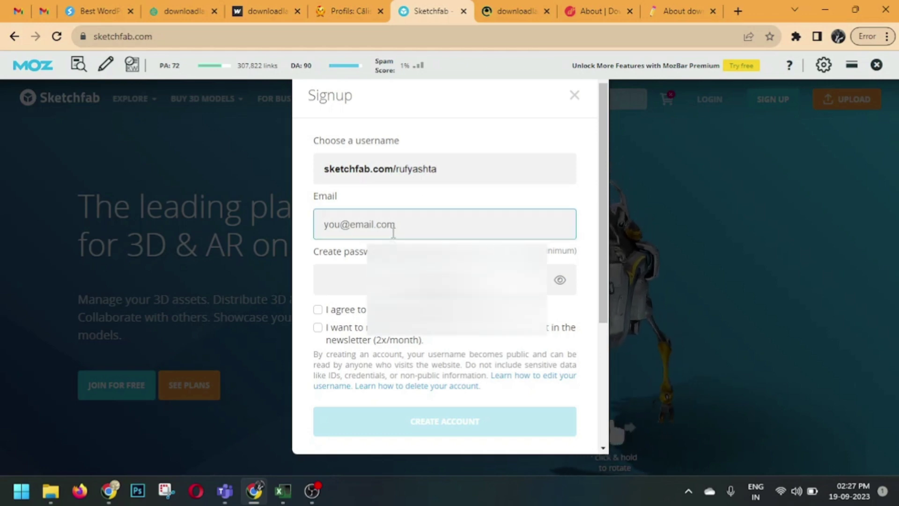
key("ctrl+v")
left_click(423, 269)
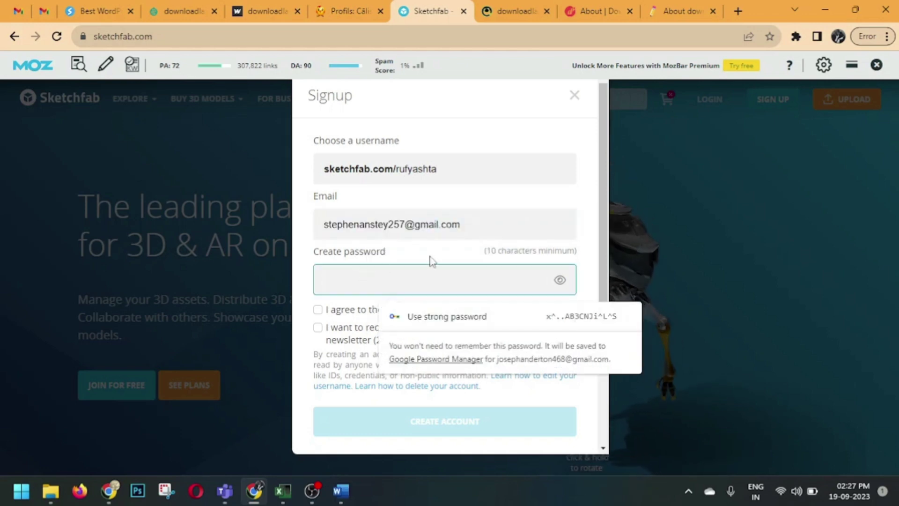
key("ctrl+v")
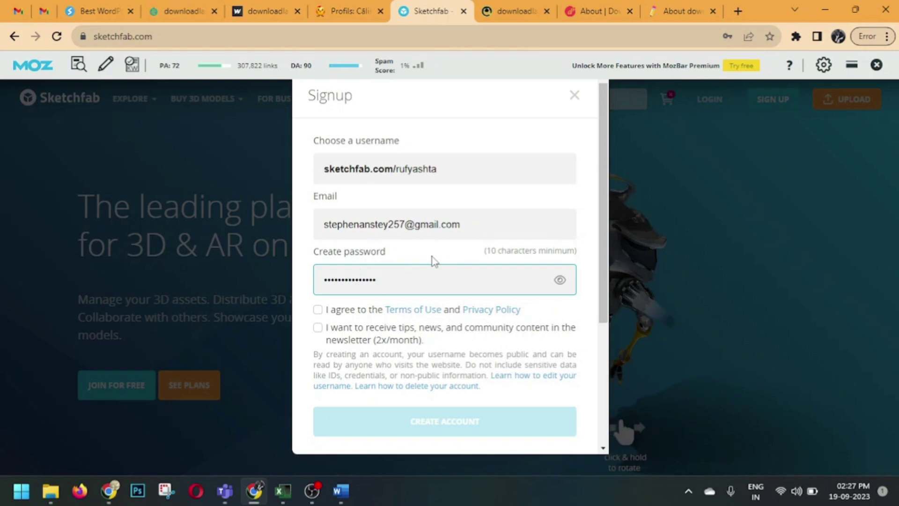
- Agree to the Terms of Use and Privacy Policy, create the account, and decline saving the password in the browser
scroll(421, 260, "down", 2)
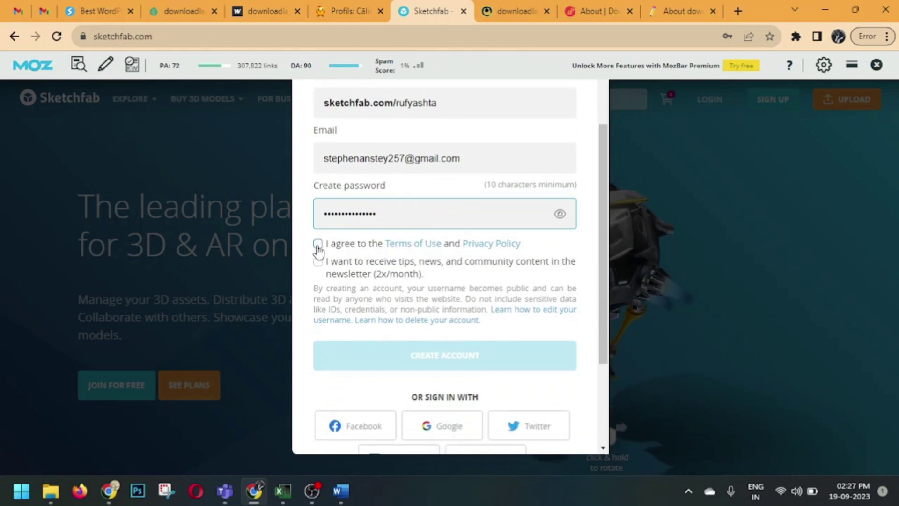
left_click(318, 244)
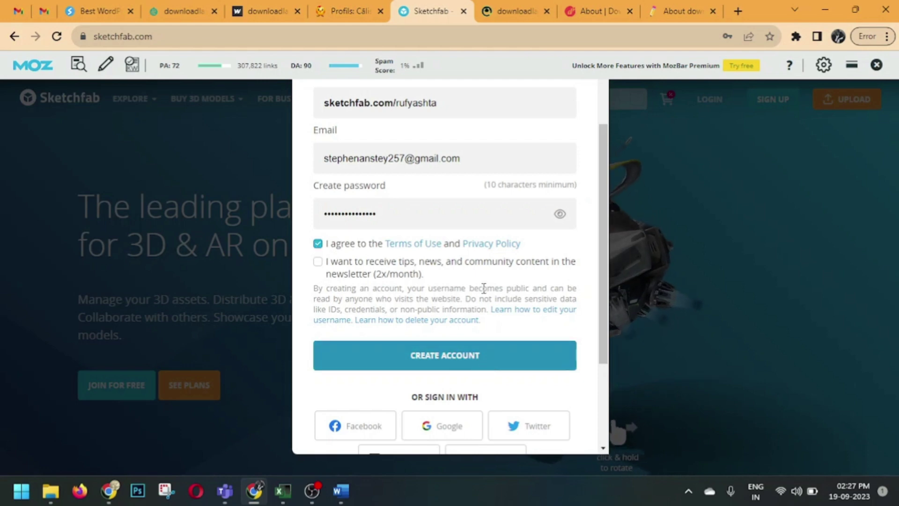
scroll(481, 287, "down", 2)
left_click(466, 293)
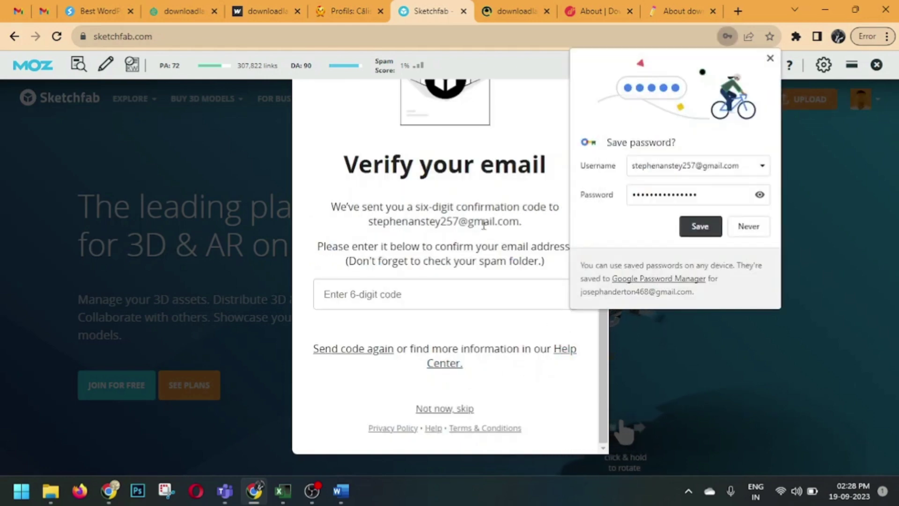
left_click(763, 233)
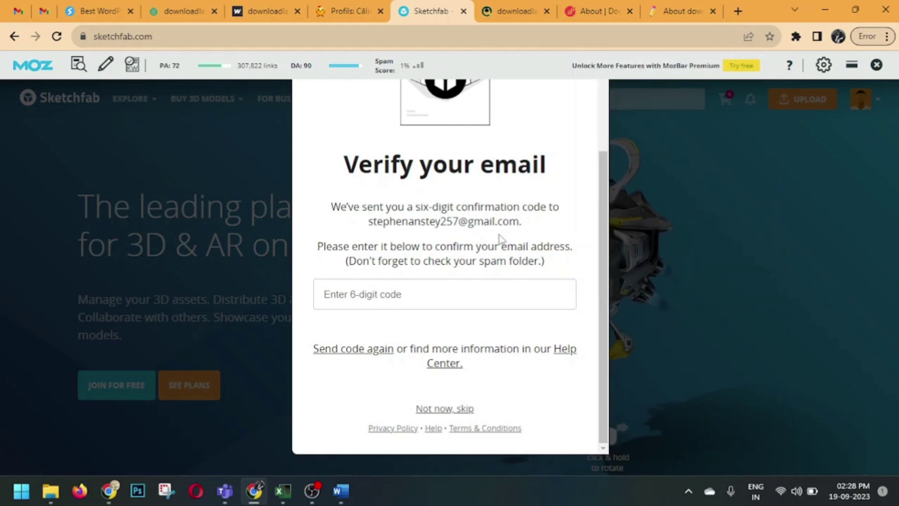
scroll(507, 257, "up", 2)
scroll(508, 260, "down", 2)
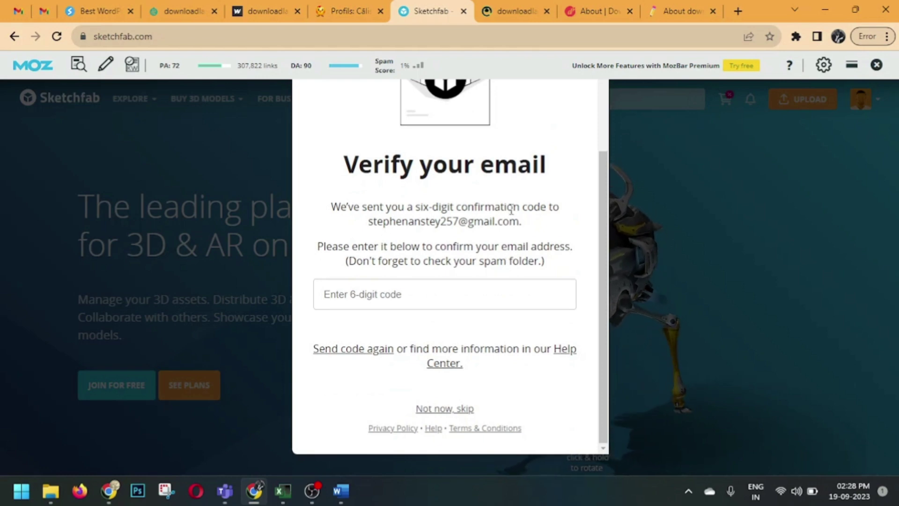
- Switch to Gmail, open the Sketchfab confirmation e-mail and copy its confirmation code
left_click(47, 11)
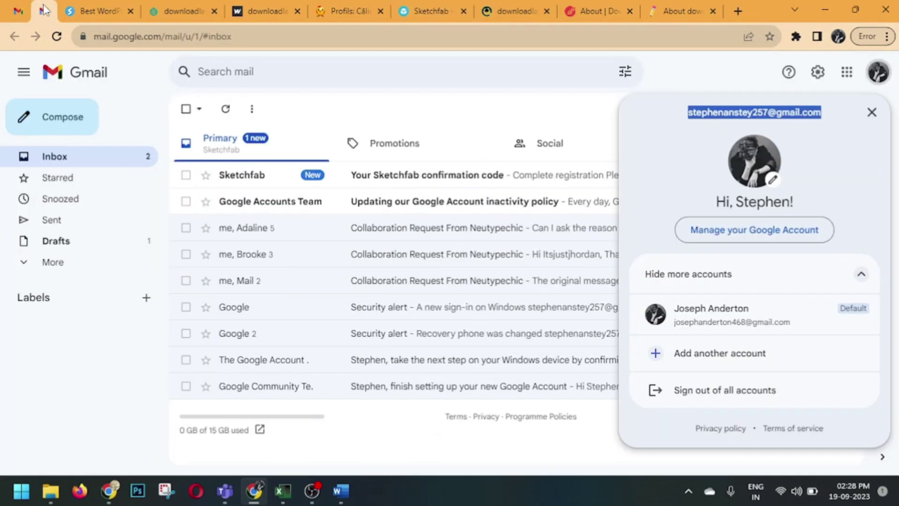
left_click(871, 113)
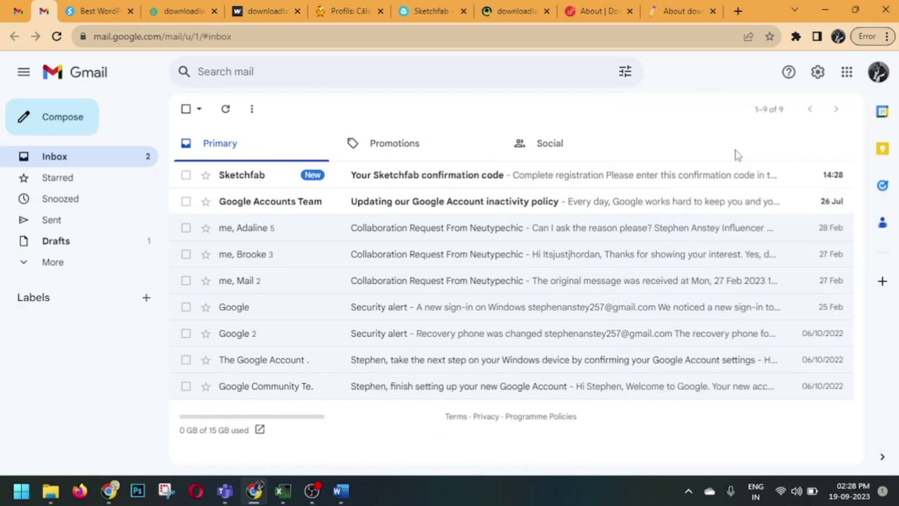
left_click(437, 182)
scroll(484, 270, "down", 3)
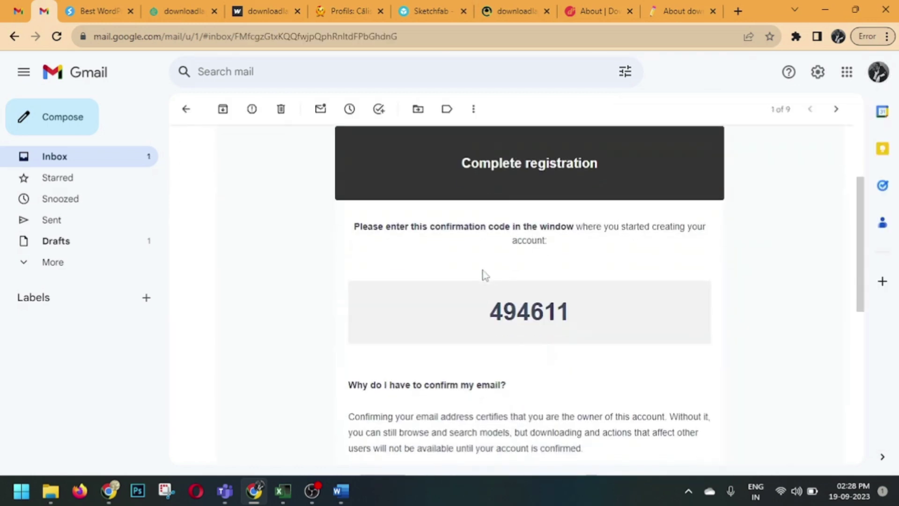
double_click(514, 307)
key("ctrl+c")
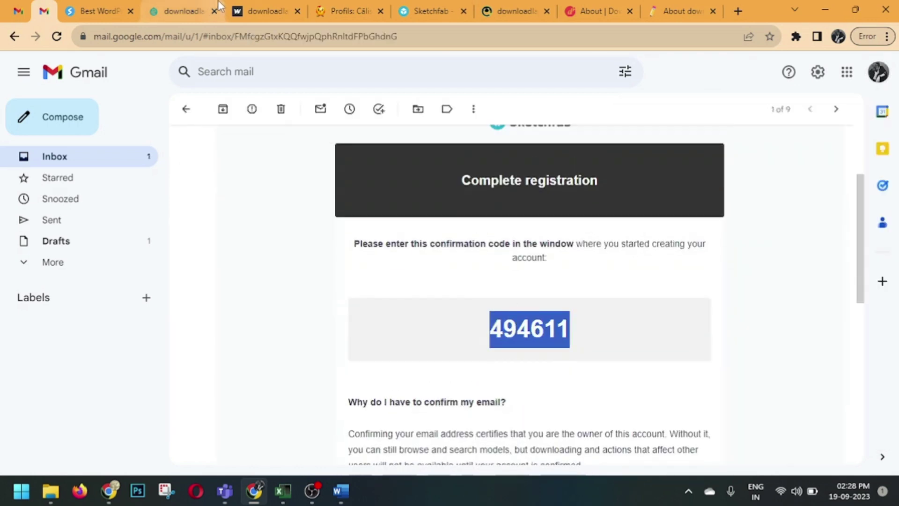
- Return to Sketchfab and enter the six-digit confirmation code to verify the account's e-mail
left_click(426, 11)
left_click(388, 294)
key("ctrl+v")
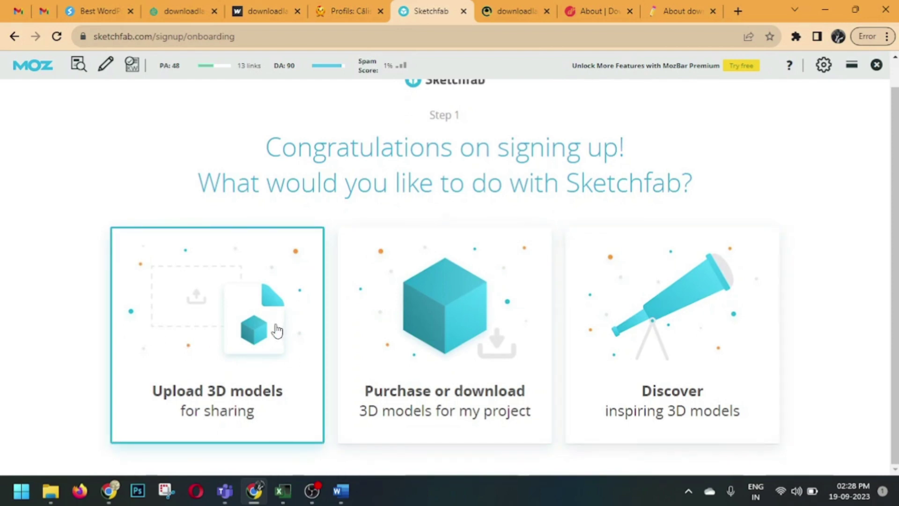
- Choose uploading 3D models for sharing and complete the profile with the full display name and the profile type Other
left_click(214, 332)
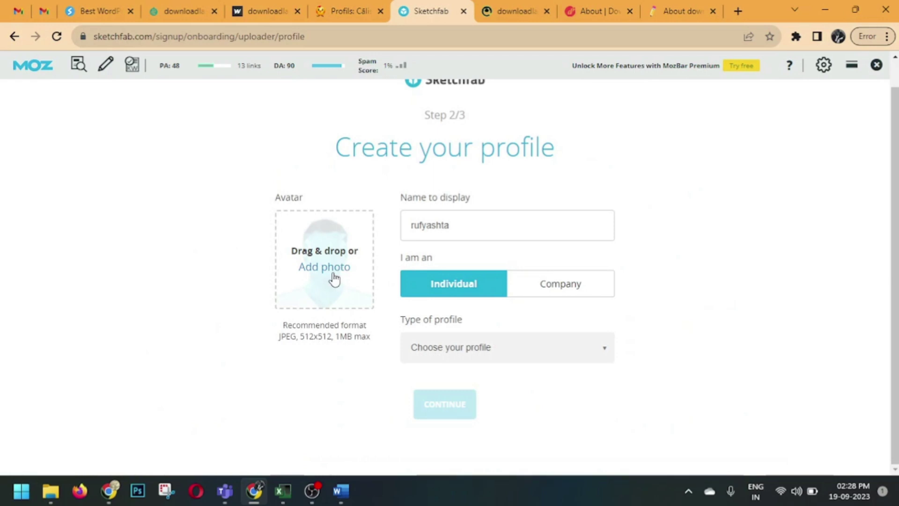
left_click_drag(306, 338, 332, 340)
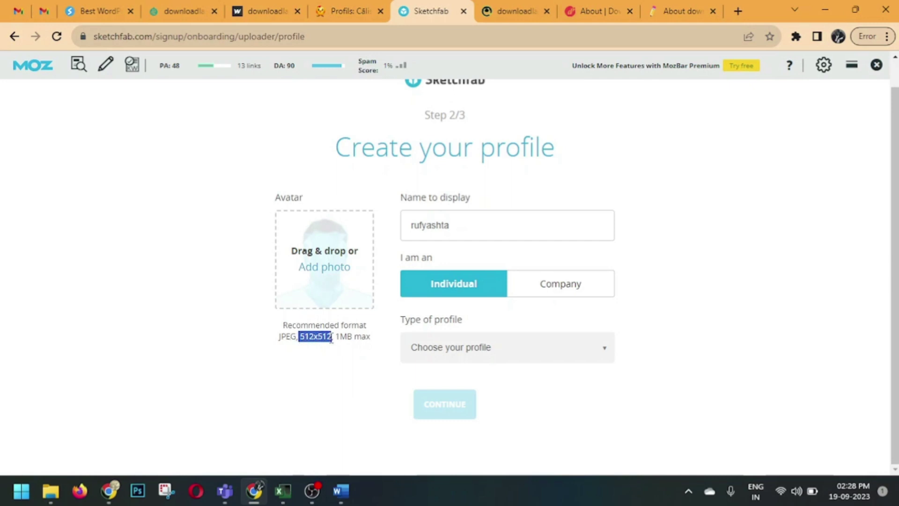
double_click(451, 226)
type("R")
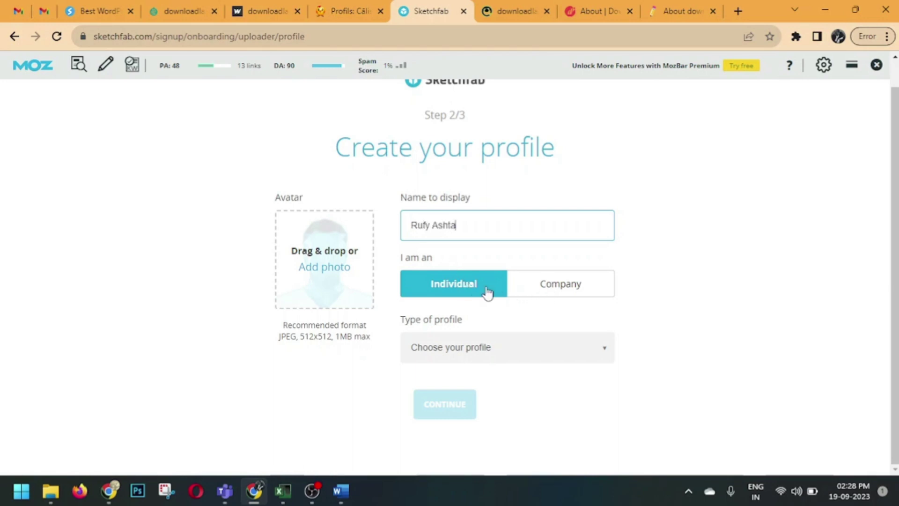
left_click(479, 358)
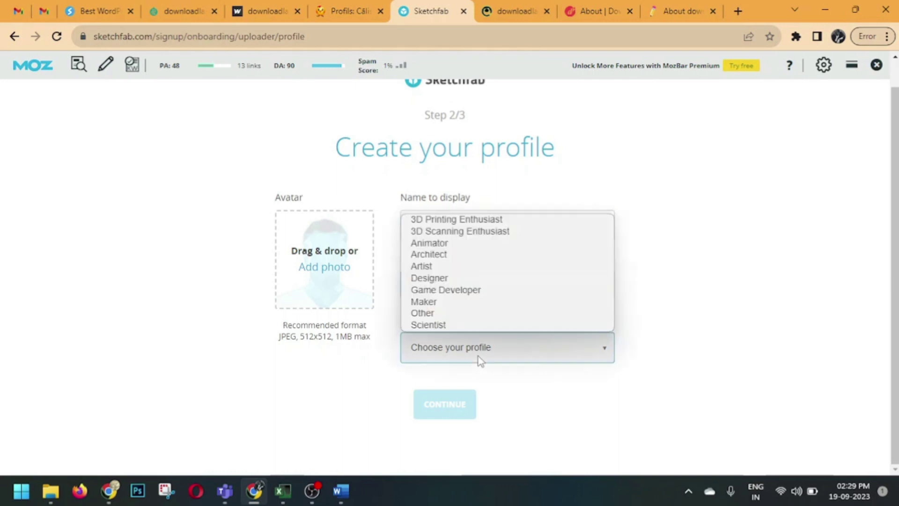
left_click(452, 314)
left_click(470, 412)
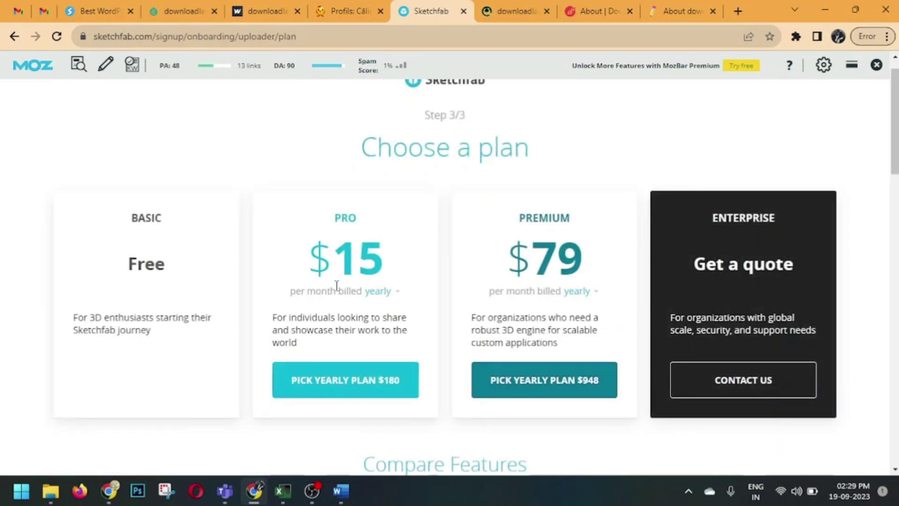
- Look through the plan comparison and continue with the free Basic plan
scroll(145, 208, "down", 1)
scroll(552, 370, "down", 5)
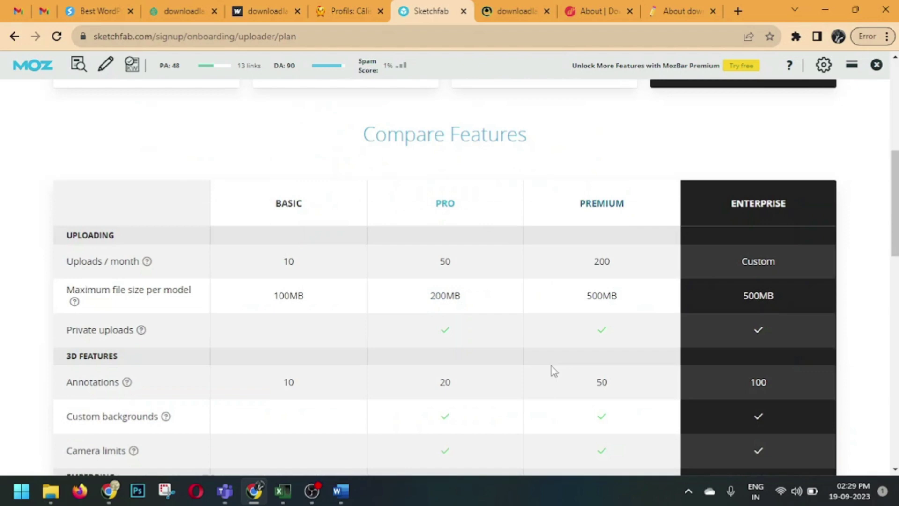
scroll(552, 370, "down", 15)
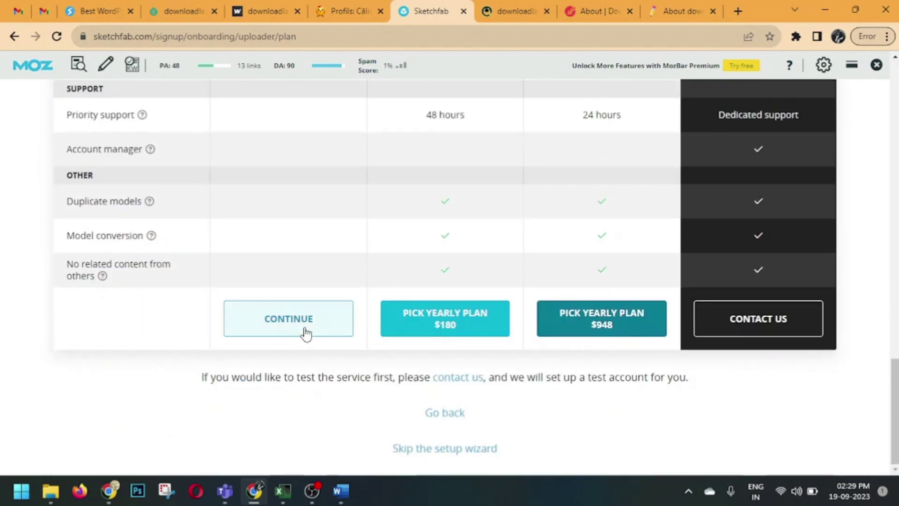
scroll(305, 333, "up", 15)
scroll(246, 141, "up", 4)
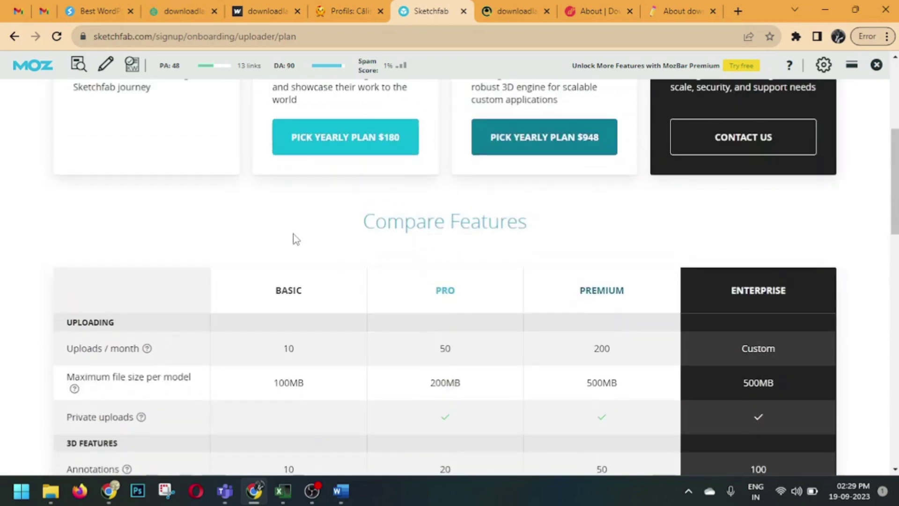
scroll(262, 321, "down", 10)
scroll(261, 321, "down", 9)
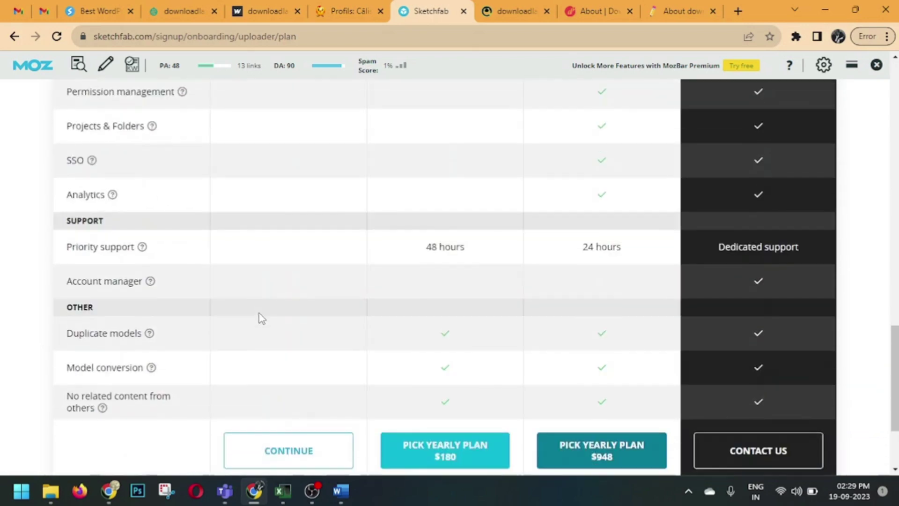
left_click(269, 323)
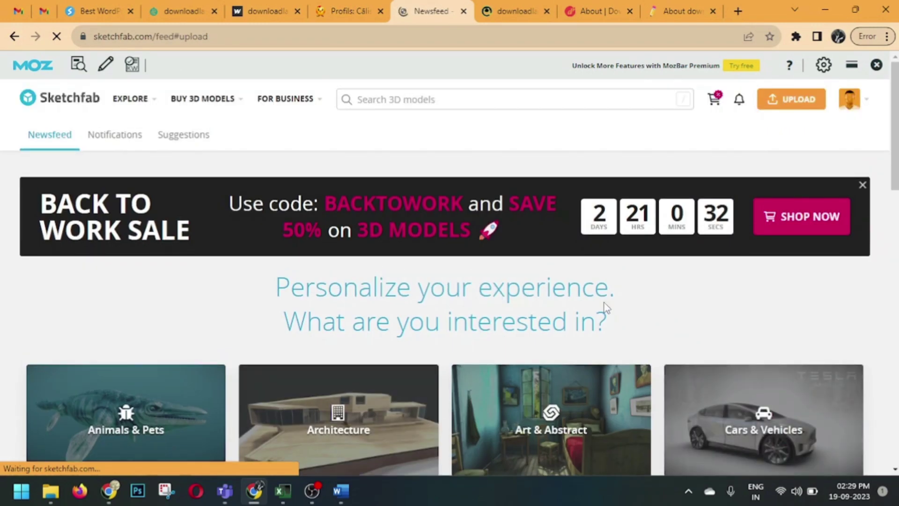
- Open the profile settings of the new Sketchfab account
left_click(868, 103)
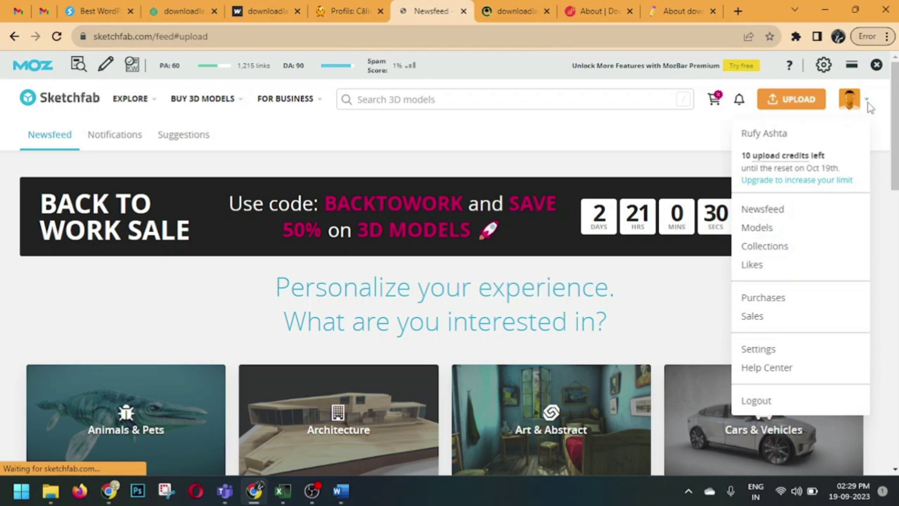
left_click(885, 113)
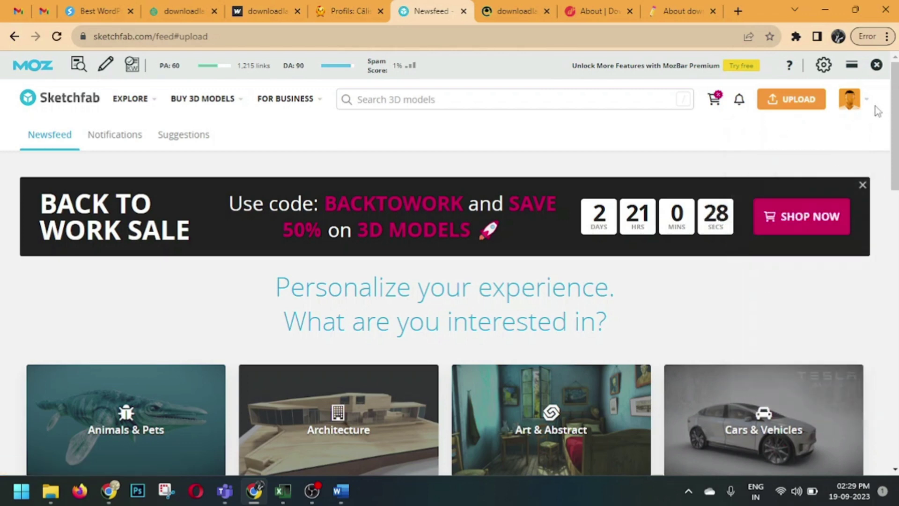
left_click(868, 107)
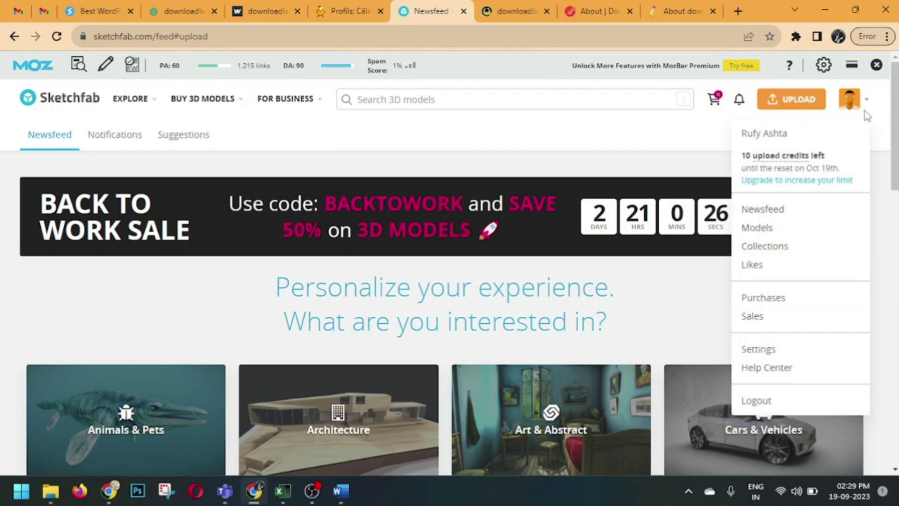
left_click(770, 351)
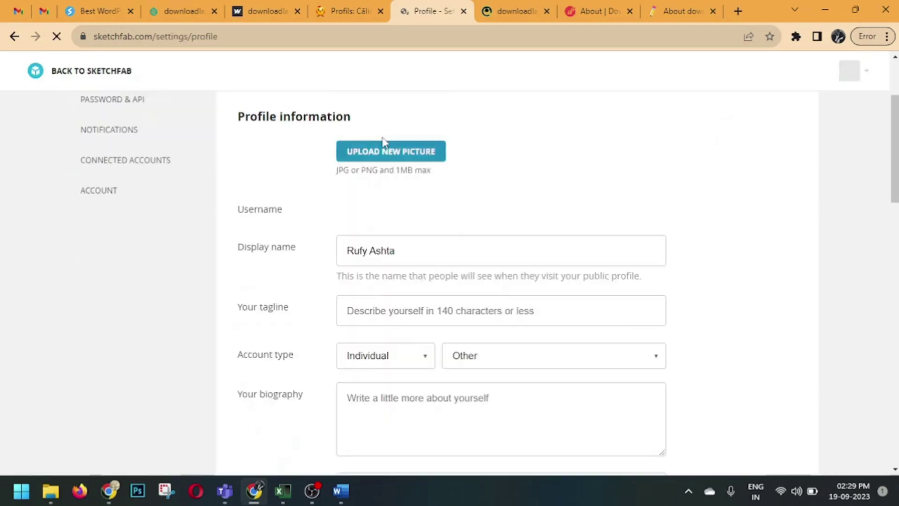
- Copy the introduction and benefits text on dofollow backlinks from the Word document into the Sketchfab profile biography
scroll(401, 160, "down", 3)
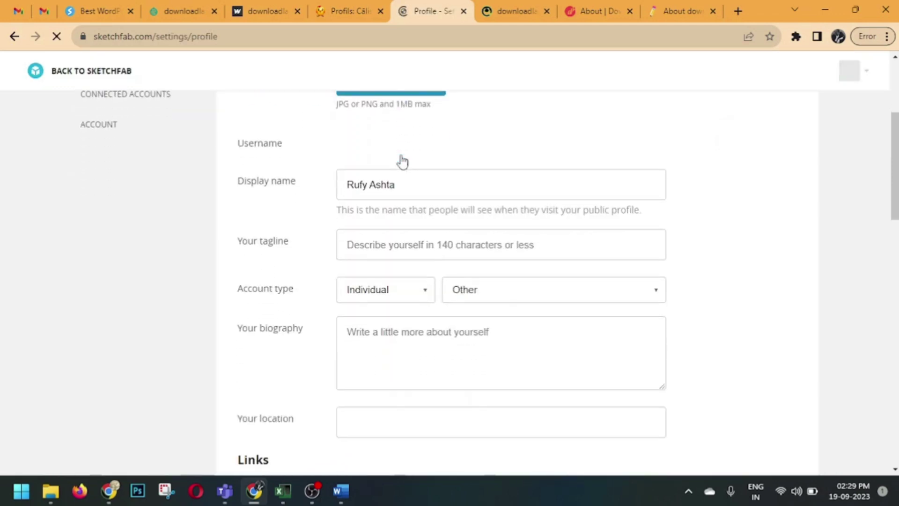
left_click(408, 273)
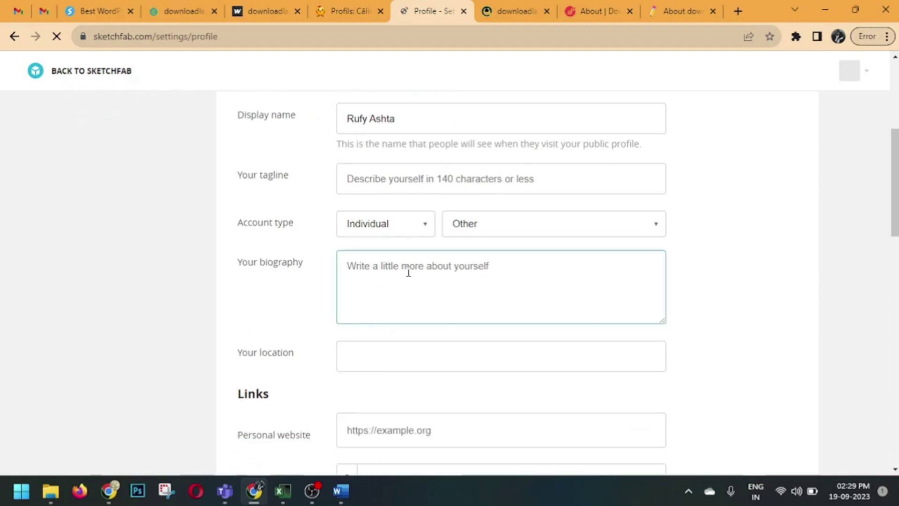
scroll(366, 254, "down", 2)
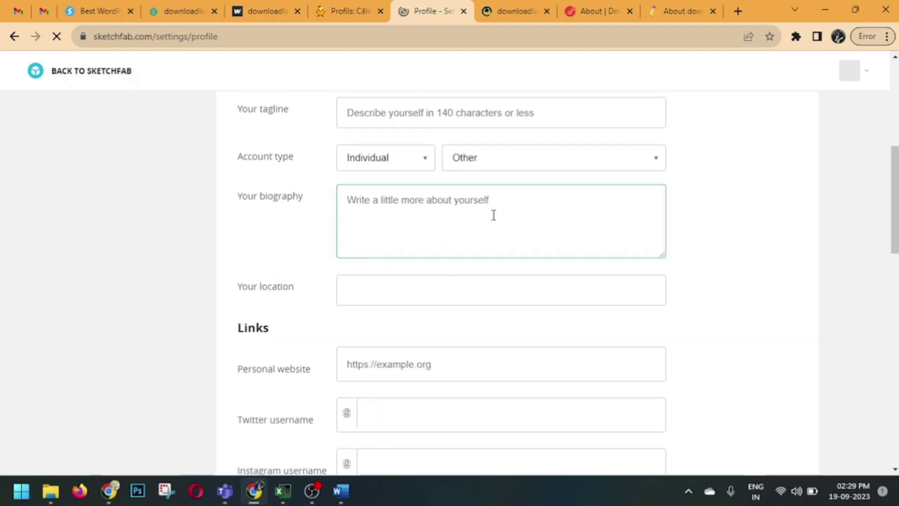
left_click(341, 491)
scroll(375, 206, "up", 5)
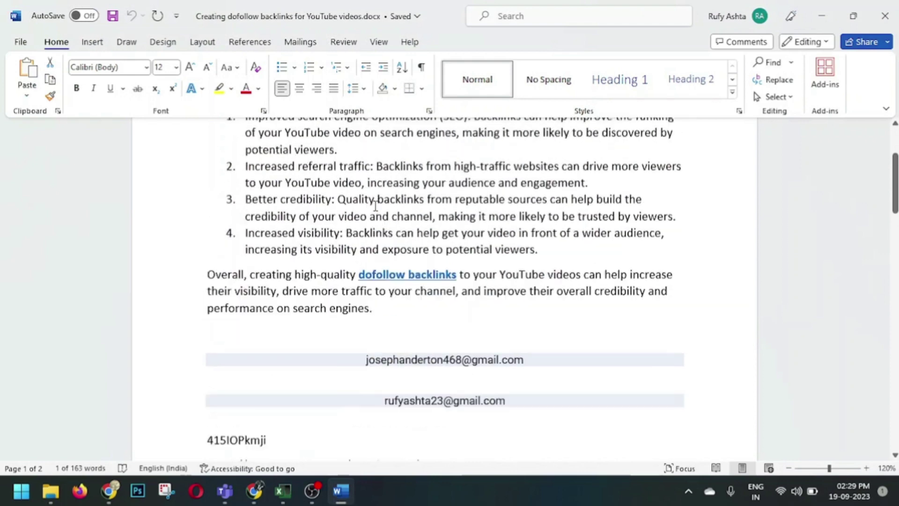
left_click_drag(382, 413, 177, 203)
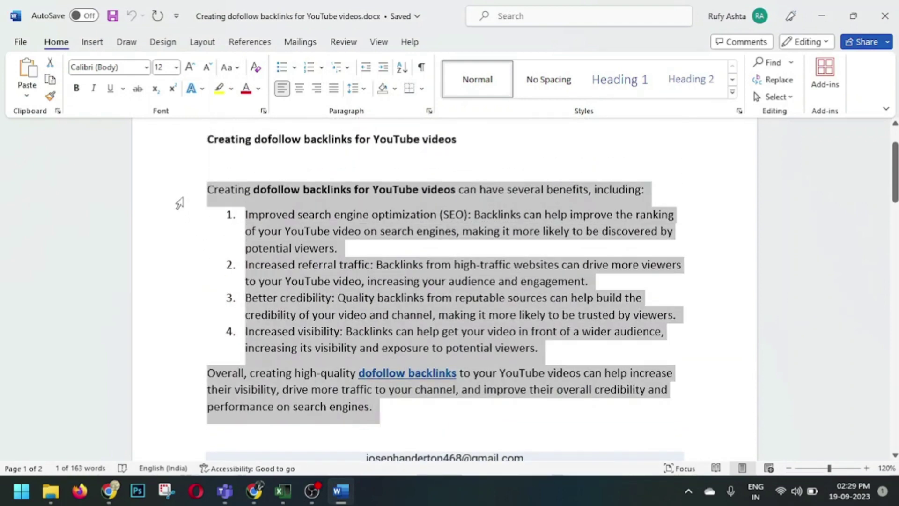
key("alt+Tab")
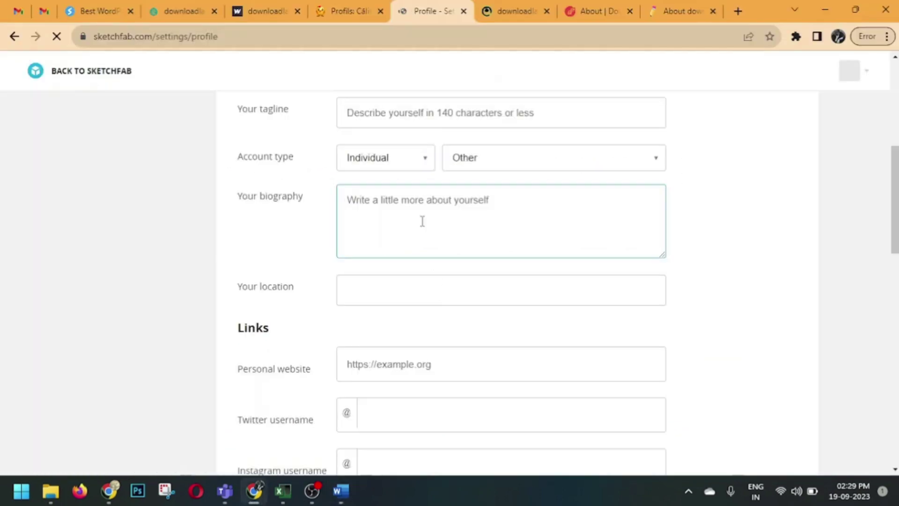
type("Creating dofollow backlinks for YouTube videos can have several benefits, including: 1.\tImproved search engine optimization (SEO): Backlinks can help improve the ranking of your YouTube video on search engines, making it more likely to be discovered by pot")
- Replace the biography with the Word document's closing paragraph, starting "Overall, creating high-quality dofollow backlinks"
left_click_drag(549, 251, 349, 219)
key("alt+Tab")
scroll(328, 337, "down", 1)
left_click(293, 349)
left_click_drag(377, 370, 203, 344)
key("ctrl+c")
key("alt+Tab")
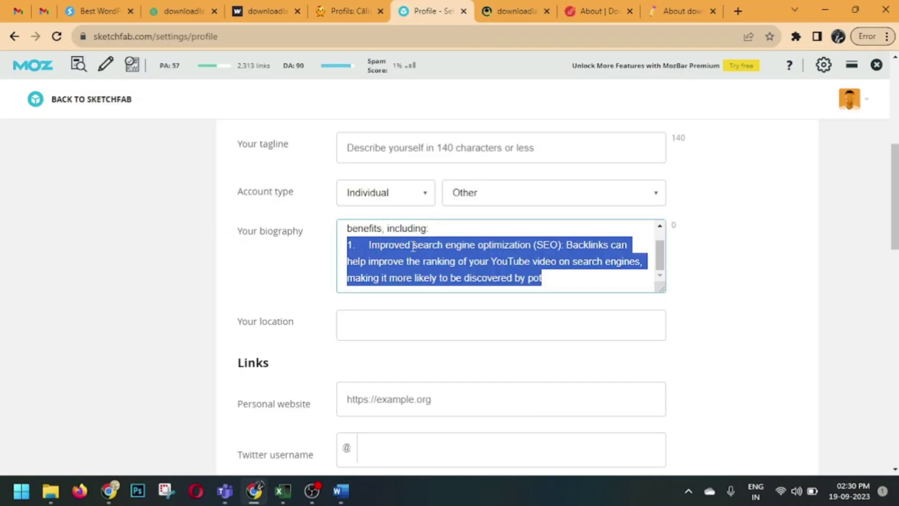
key("ctrl+v")
- Set the location to India and fill in the personal website with the suggested YouTube channel videos link
scroll(257, 281, "down", 1)
left_click(362, 258)
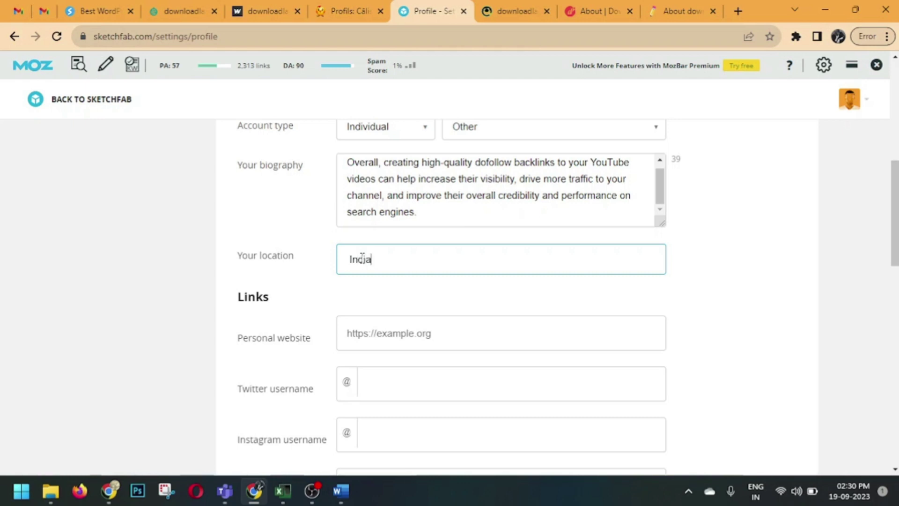
scroll(362, 258, "down", 1)
left_click(375, 262)
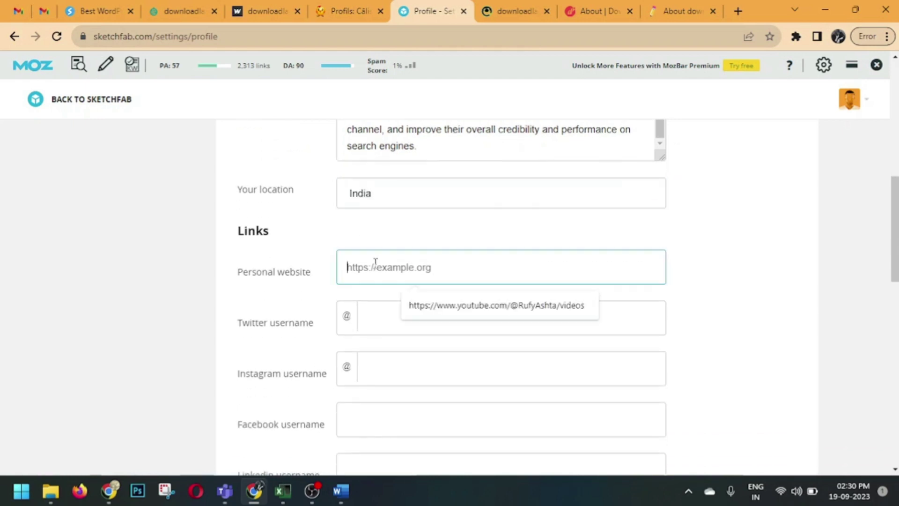
left_click(459, 311)
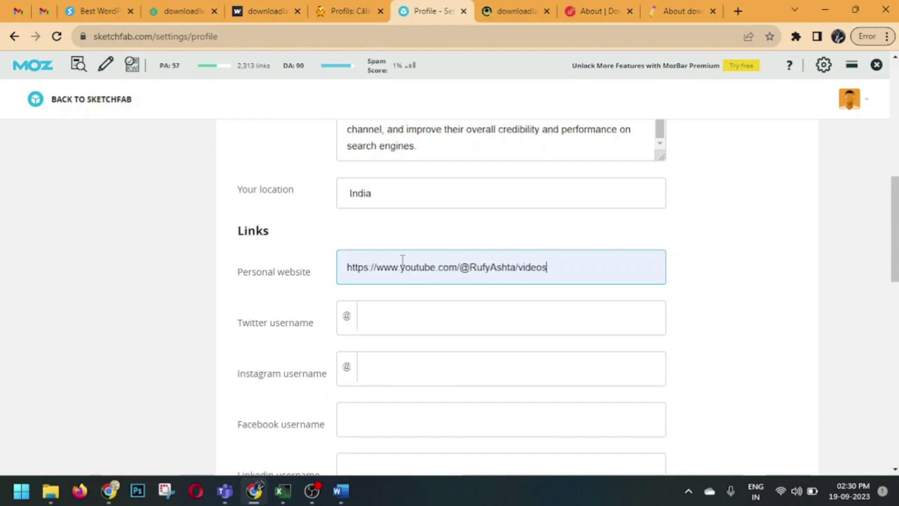
- Save the Sketchfab profile
scroll(403, 259, "down", 1)
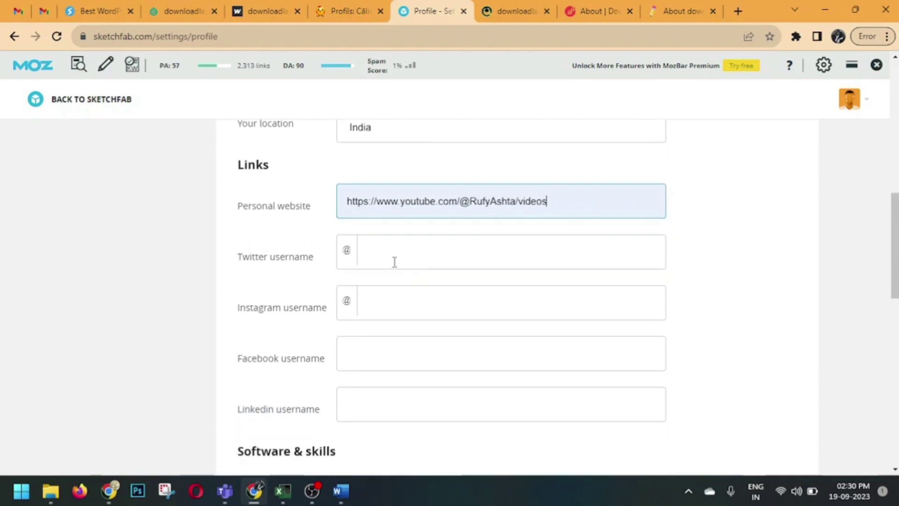
scroll(386, 346, "down", 1)
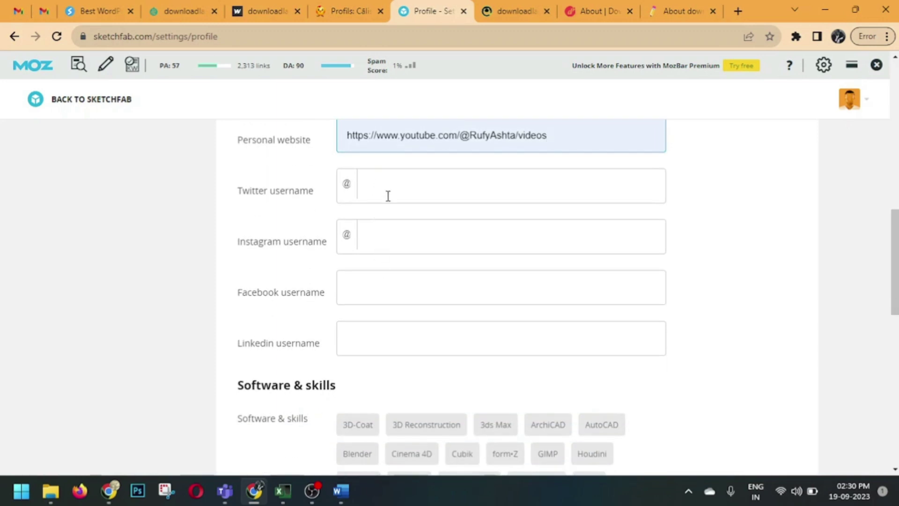
scroll(404, 316, "down", 6)
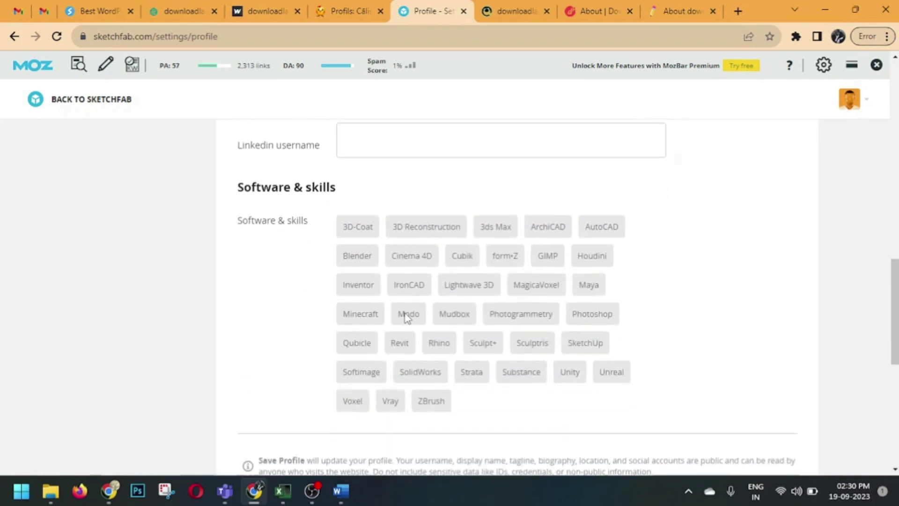
scroll(406, 318, "down", 1)
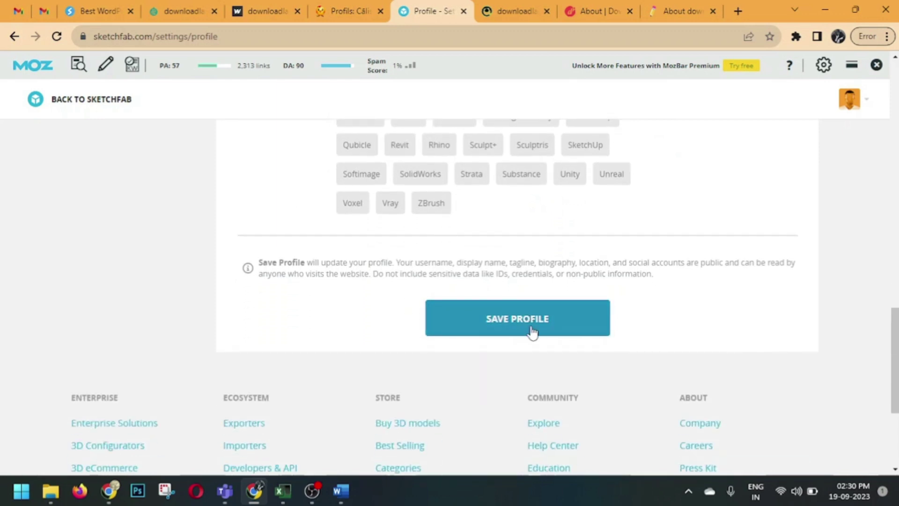
left_click(531, 332)
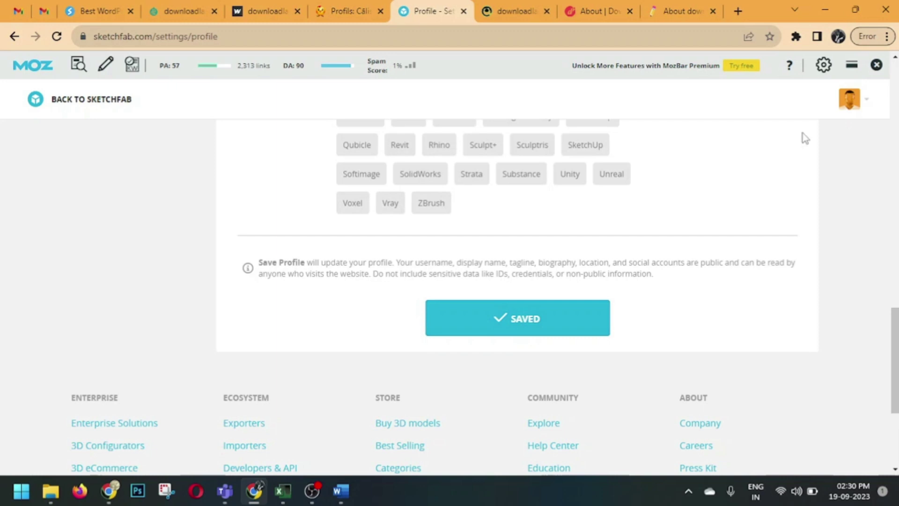
- Open the public profile page and highlight its links with MozBar to check the website link's follow type
scroll(798, 137, "up", 10)
left_click(866, 101)
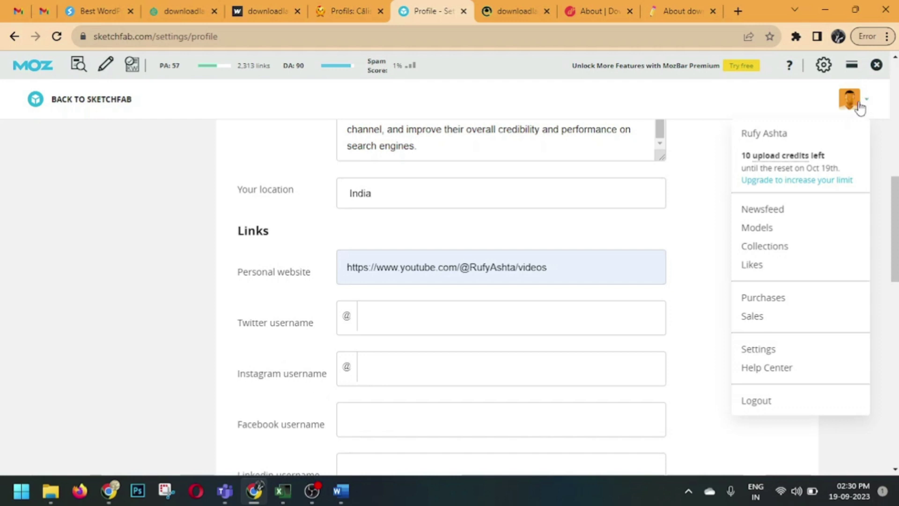
left_click(781, 136)
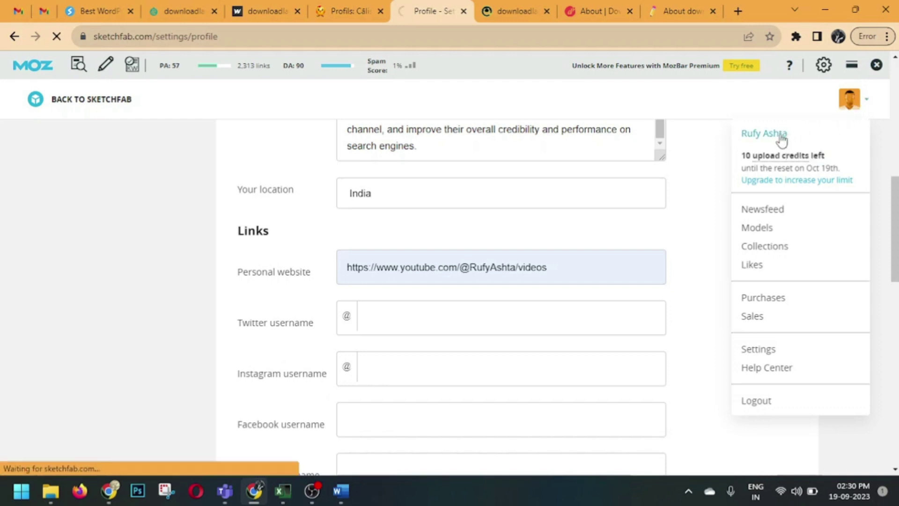
scroll(462, 298, "down", 3)
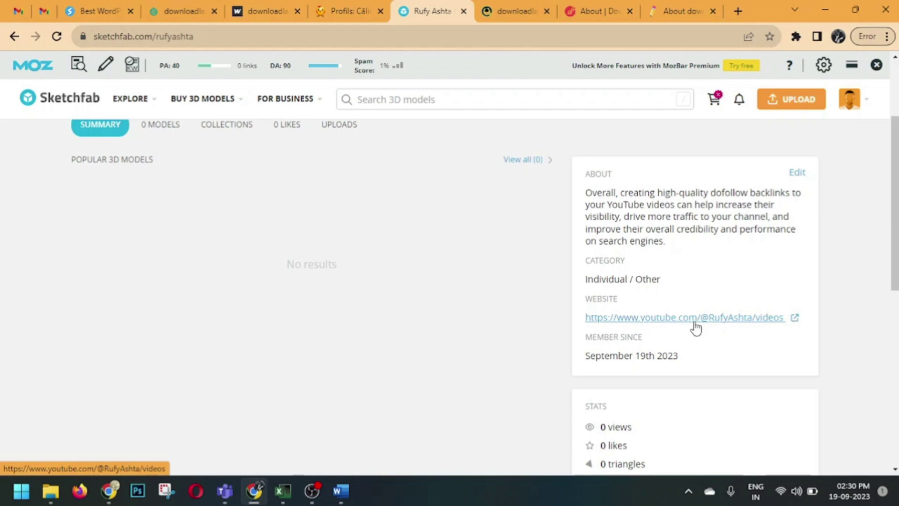
left_click(106, 64)
scroll(255, 187, "down", 1)
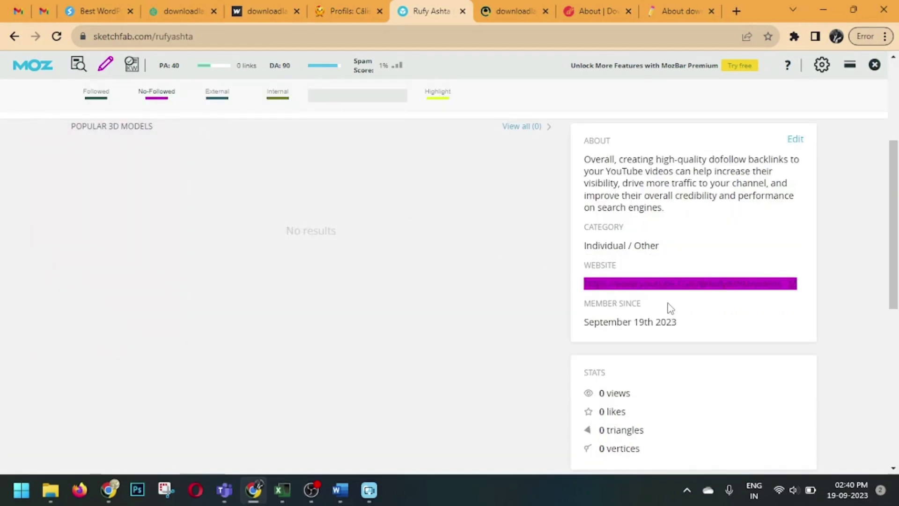
scroll(670, 308, "up", 3)
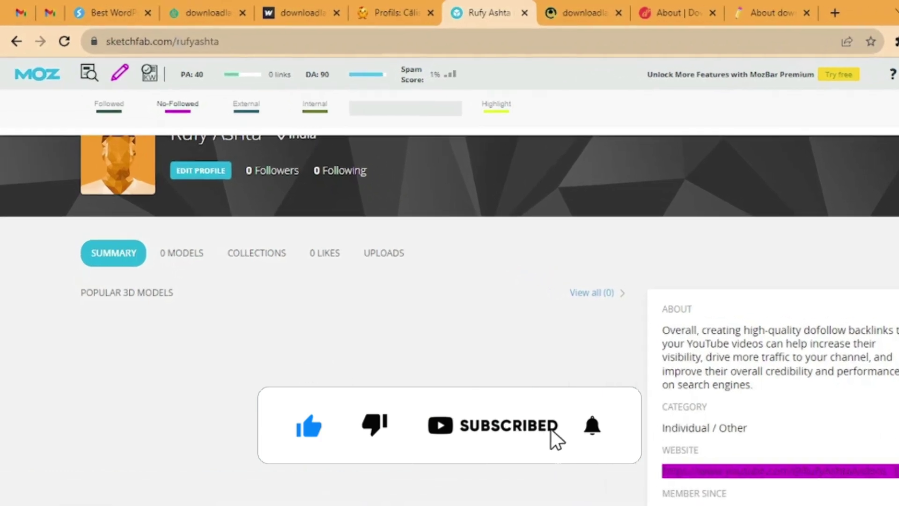
- Switch to the Qiita site and open its account sign-up page
left_click_drag(149, 36, 94, 43)
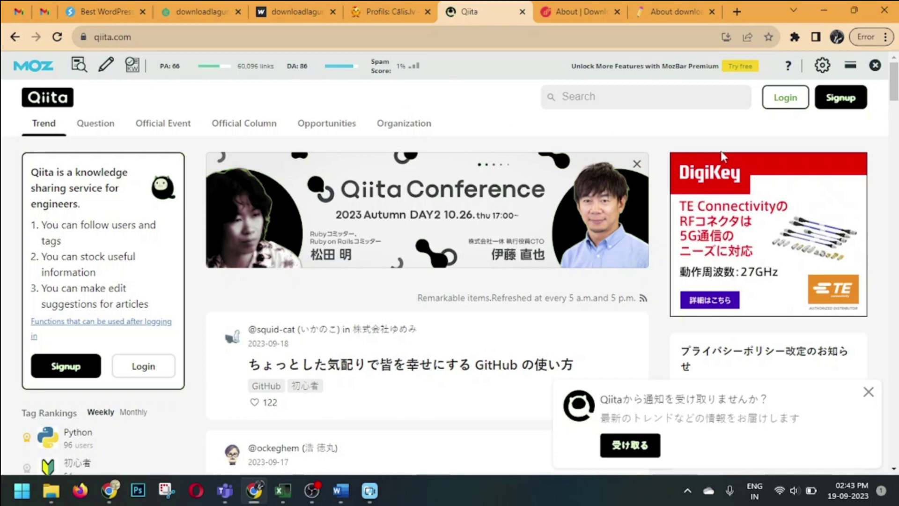
left_click(848, 107)
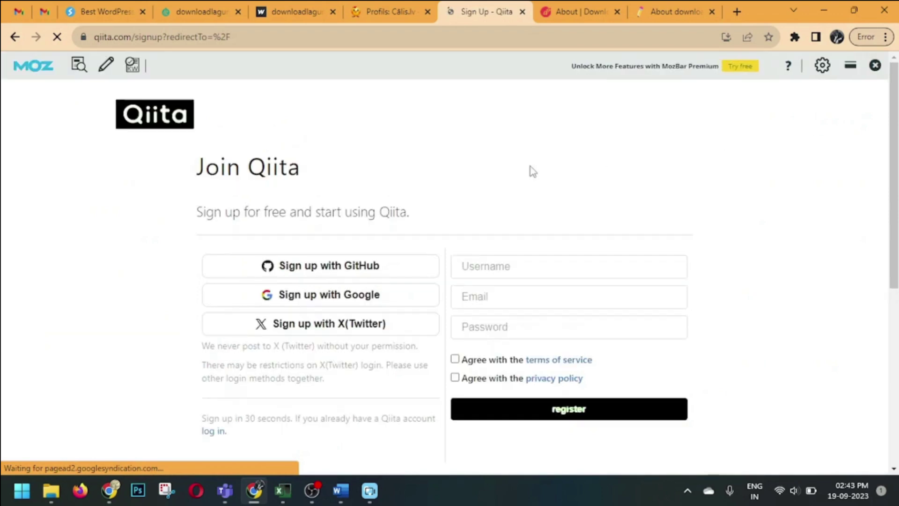
scroll(476, 216, "down", 1)
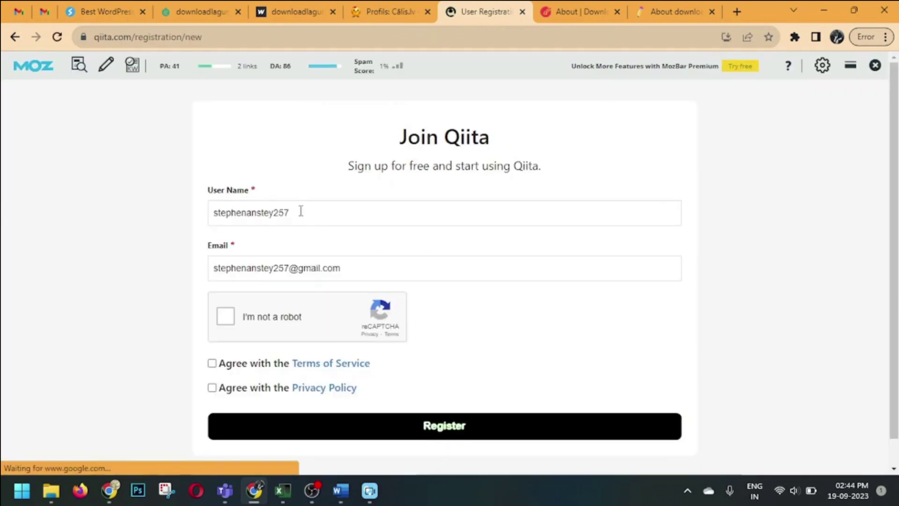
- Replace the prefilled user name on the Qiita registration form with the personal username
left_click(295, 210)
key("ctrl+a")
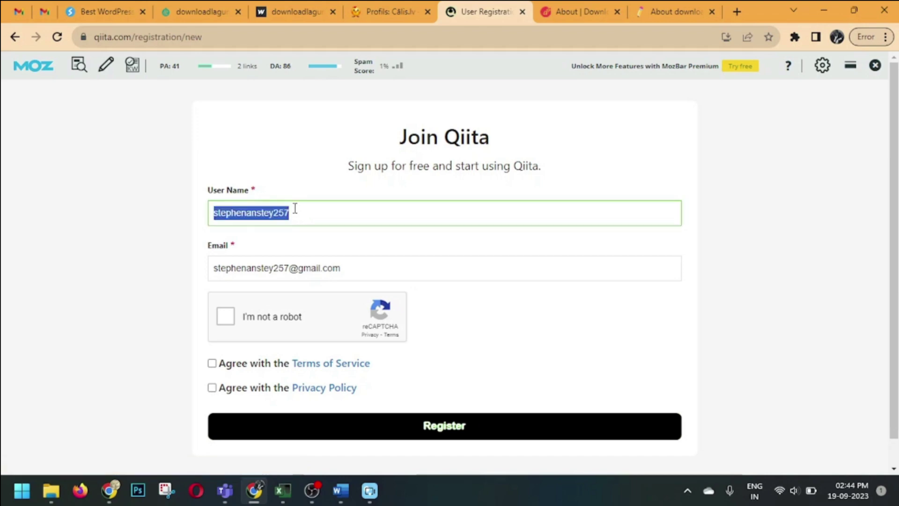
type("rufyashta")
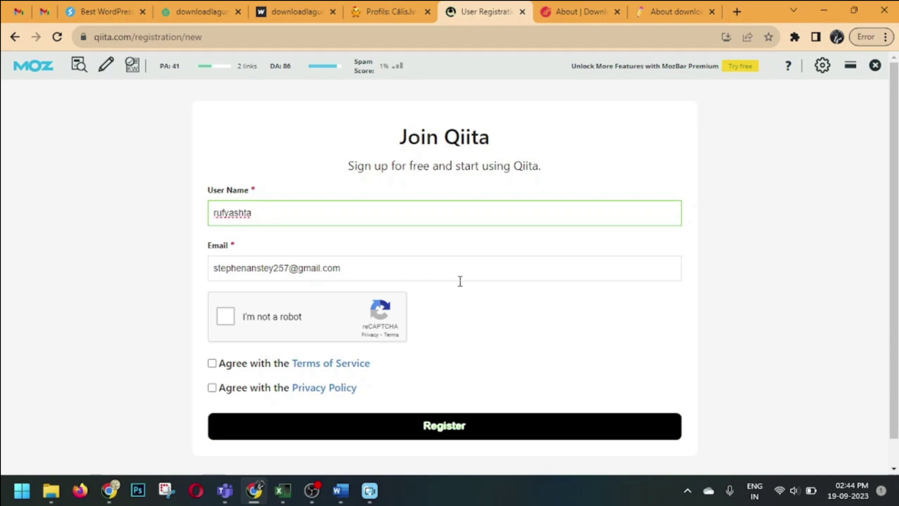
- Complete the reCAPTCHA and required agreements, and submit the Qiita registration
scroll(460, 280, "down", 1)
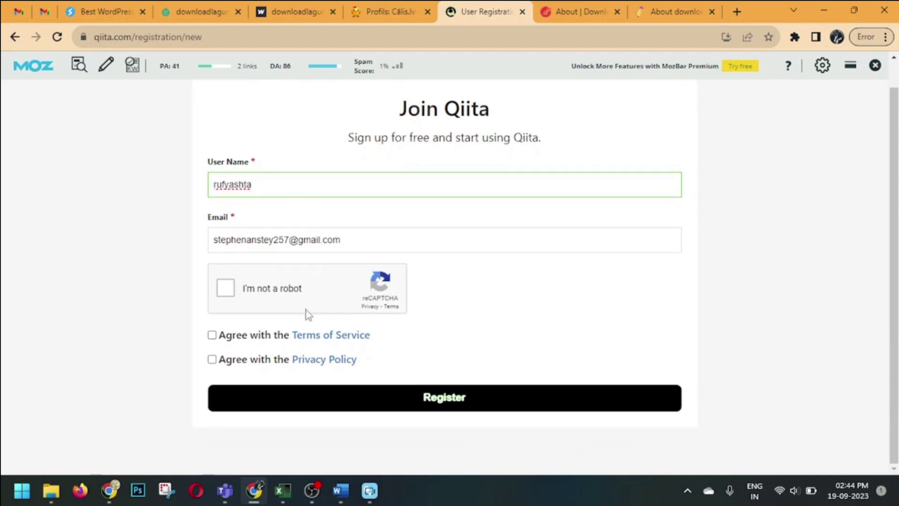
left_click(244, 294)
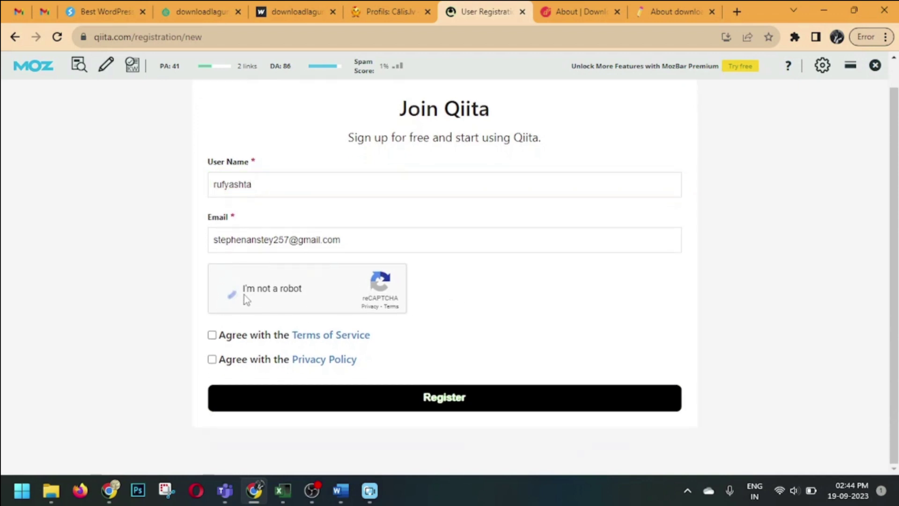
left_click(213, 336)
left_click(477, 406)
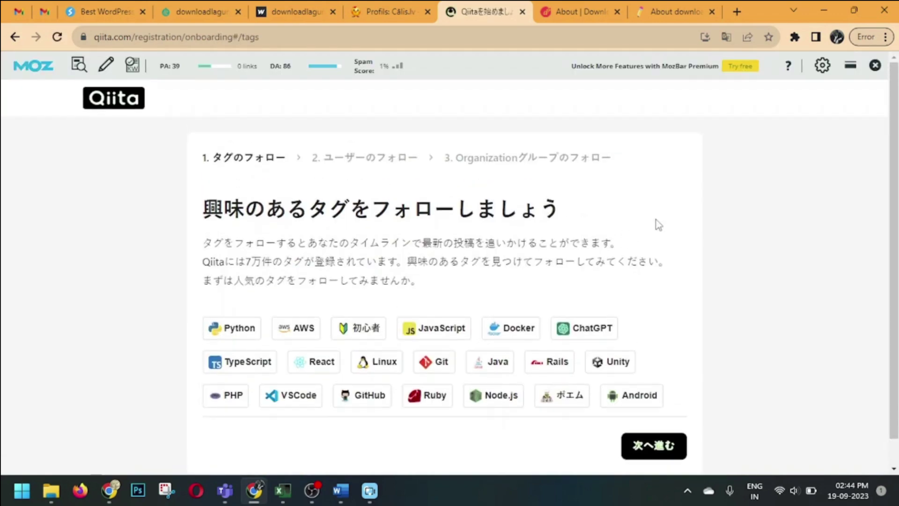
- Translate the Japanese onboarding page to English
right_click(647, 182)
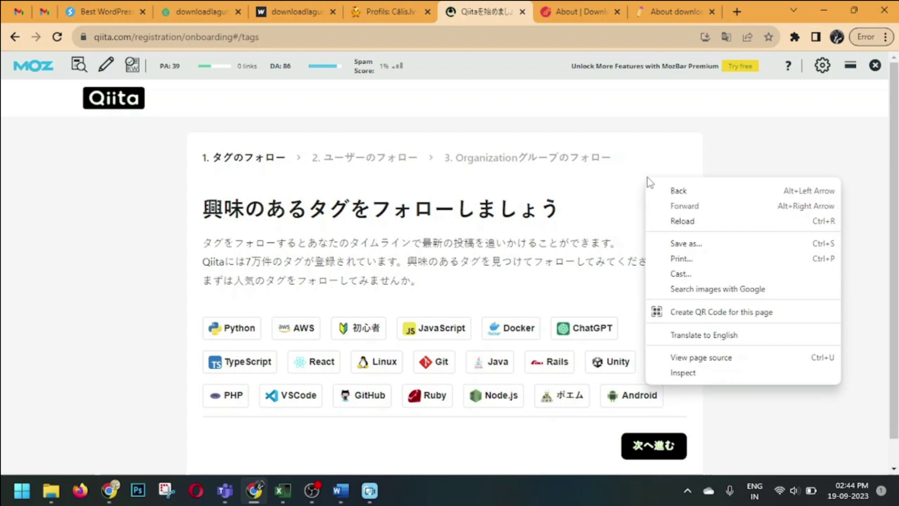
left_click(719, 337)
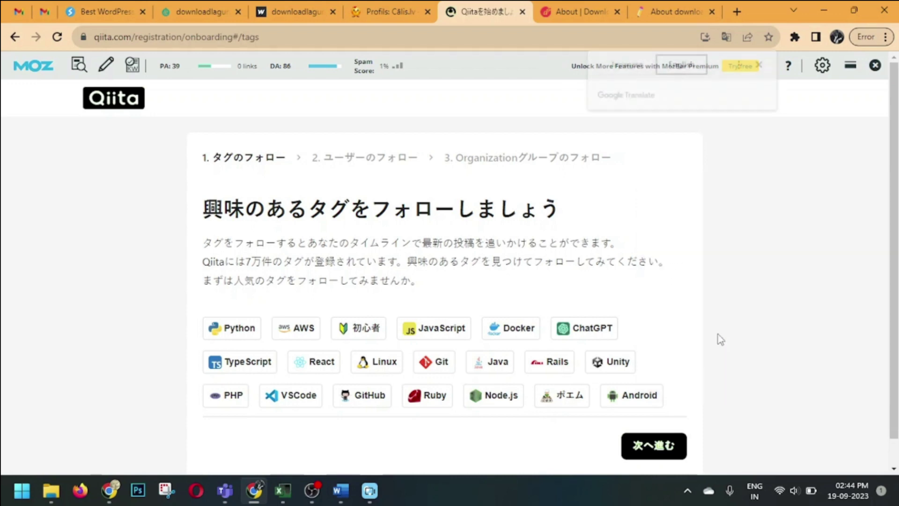
scroll(626, 445, "down", 1)
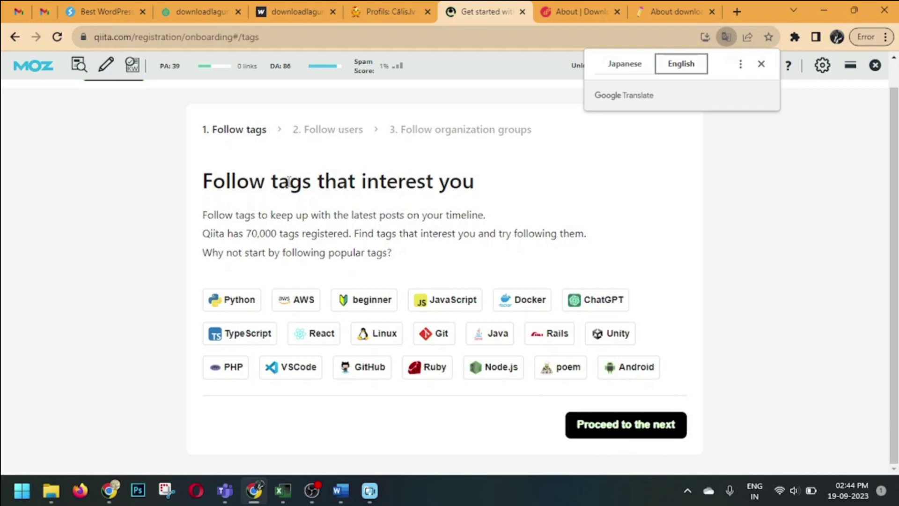
- Follow the beginner tag, continue to the user-following stage and look through the suggested users
left_click_drag(238, 180, 492, 179)
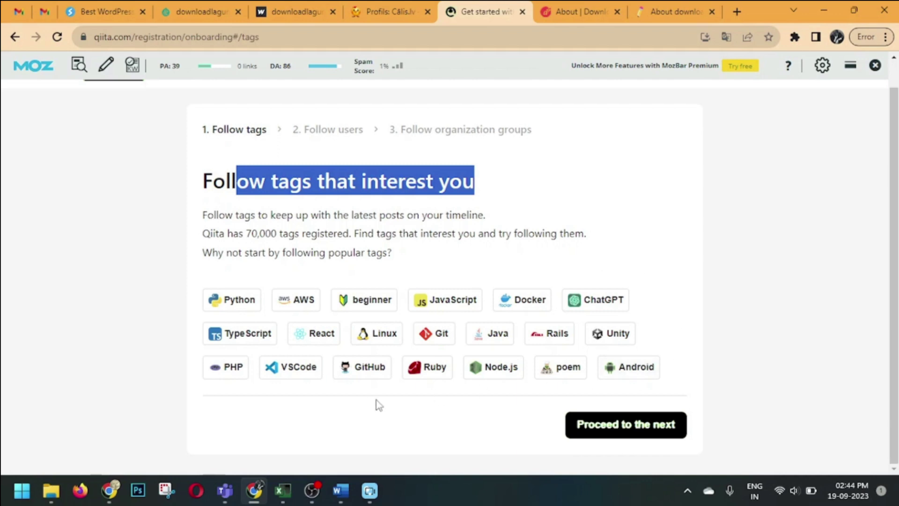
left_click(371, 306)
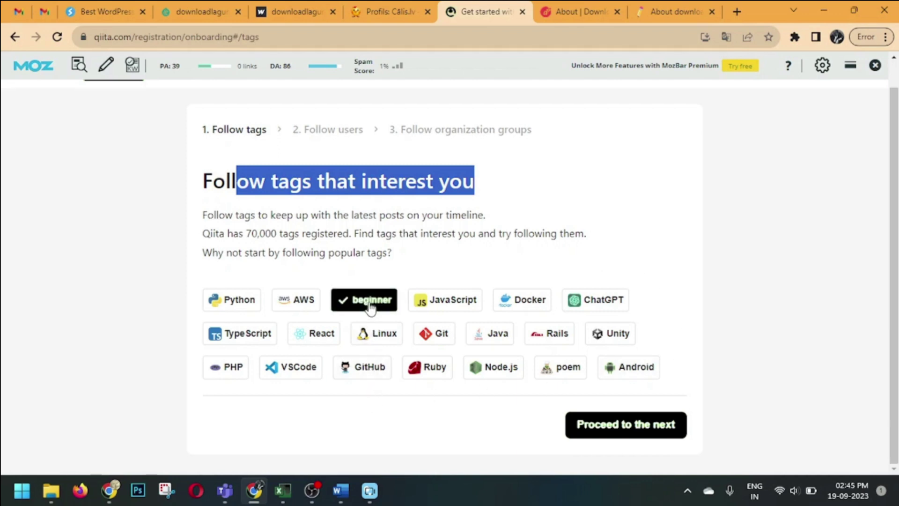
left_click(636, 439)
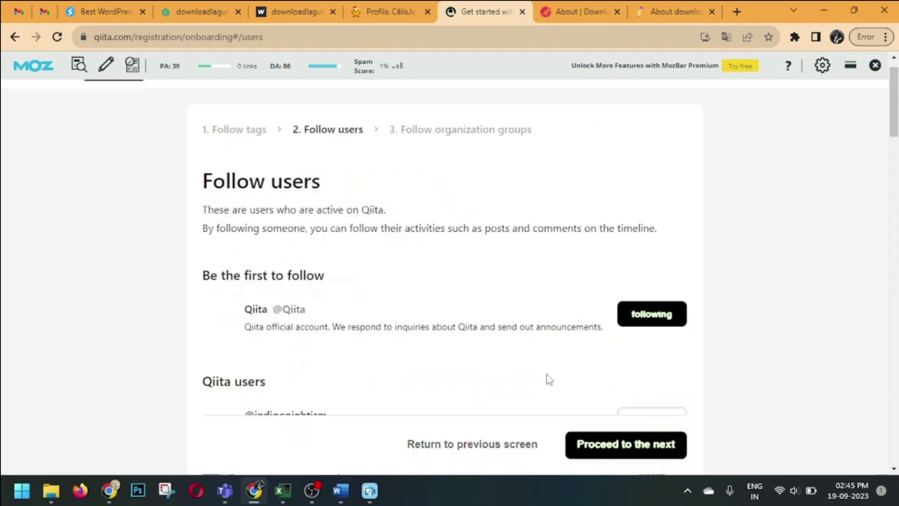
scroll(592, 380, "down", 5)
scroll(483, 325, "down", 10)
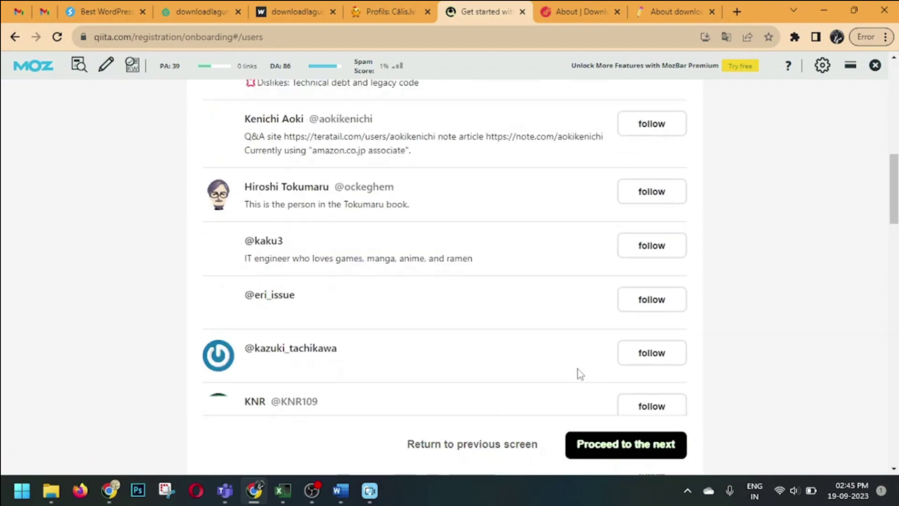
- Continue to the organization-following stage of the Qiita onboarding and look through the suggested organizations
scroll(590, 398, "down", 4)
left_click(615, 449)
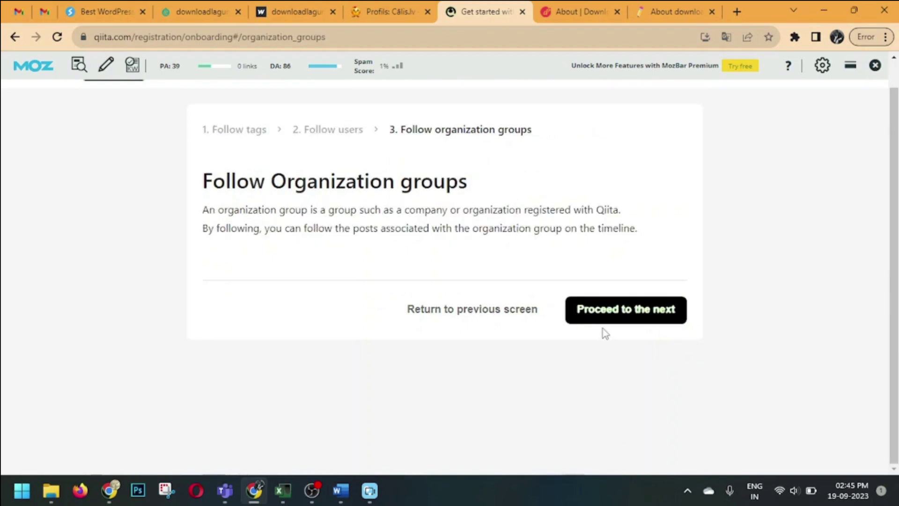
scroll(604, 334, "down", 10)
scroll(606, 375, "down", 5)
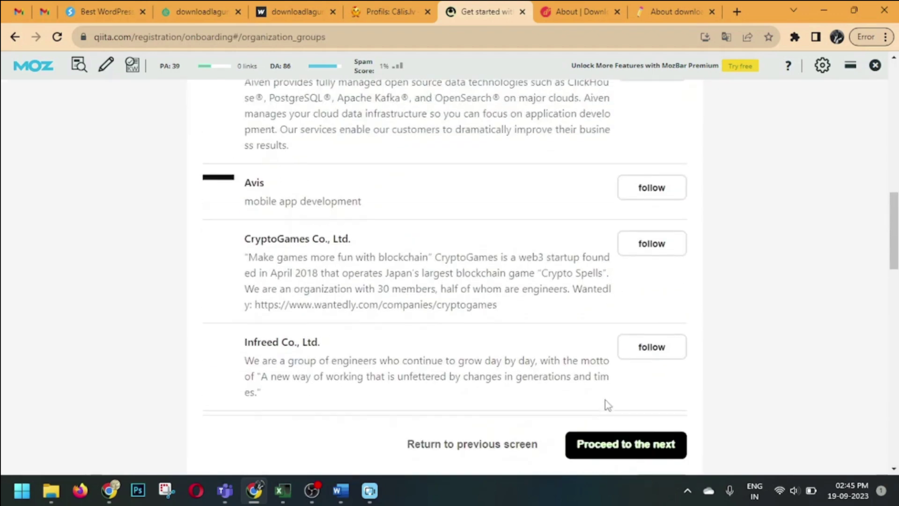
scroll(606, 403, "up", 15)
scroll(607, 403, "up", 2)
scroll(606, 400, "down", 3)
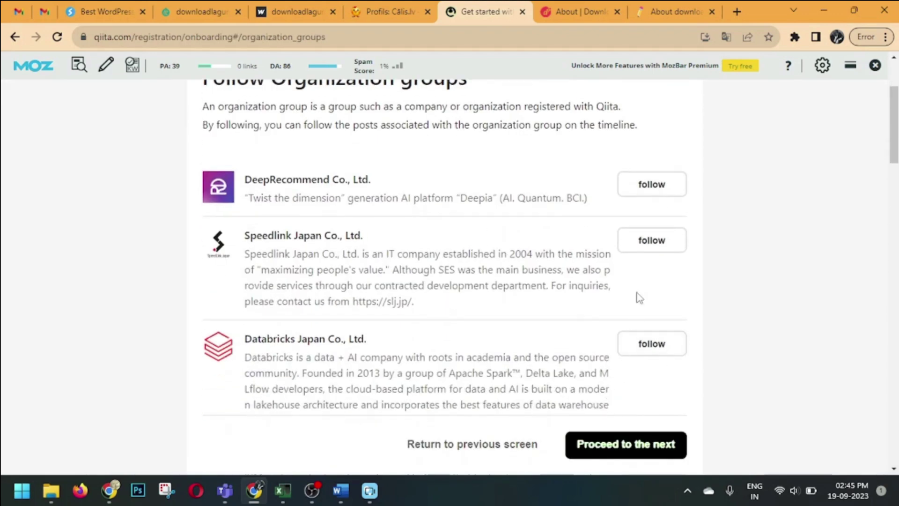
- Follow DeepRecommend Co., Ltd. and finish the organization-following stage of the onboarding
left_click(652, 187)
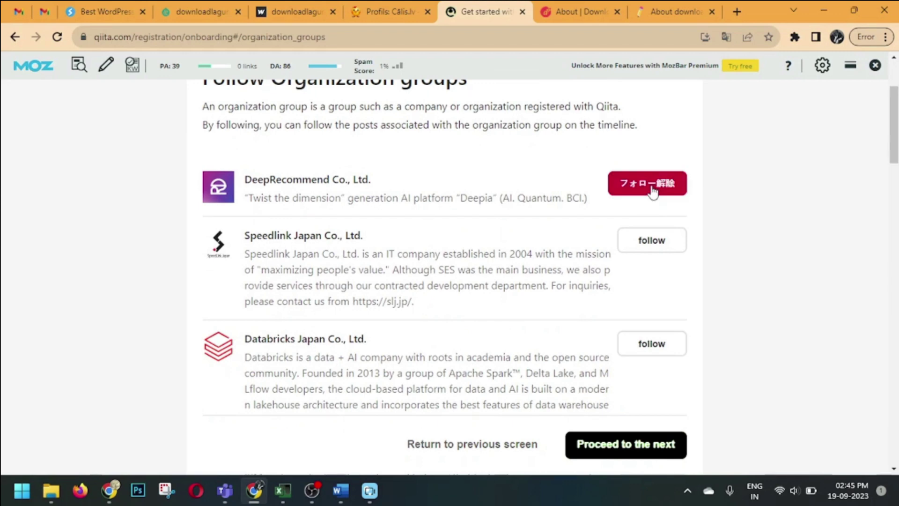
scroll(618, 277, "down", 3)
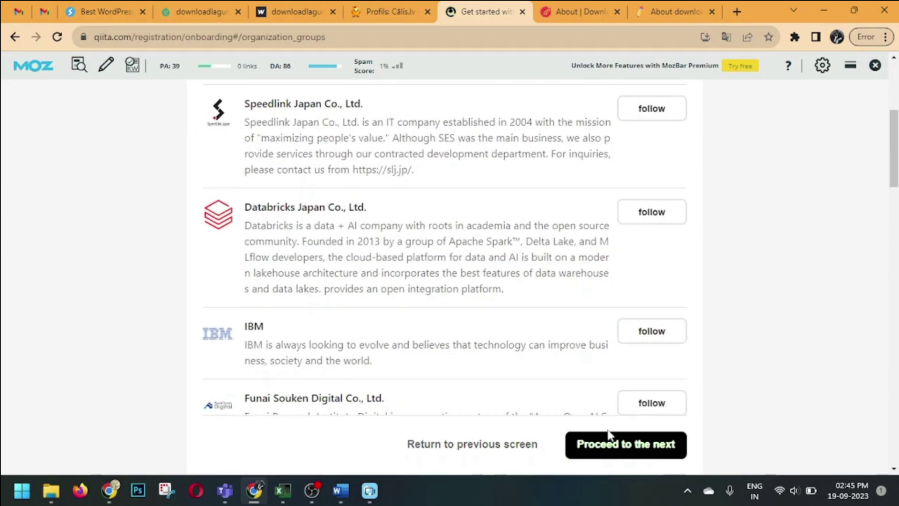
left_click(605, 446)
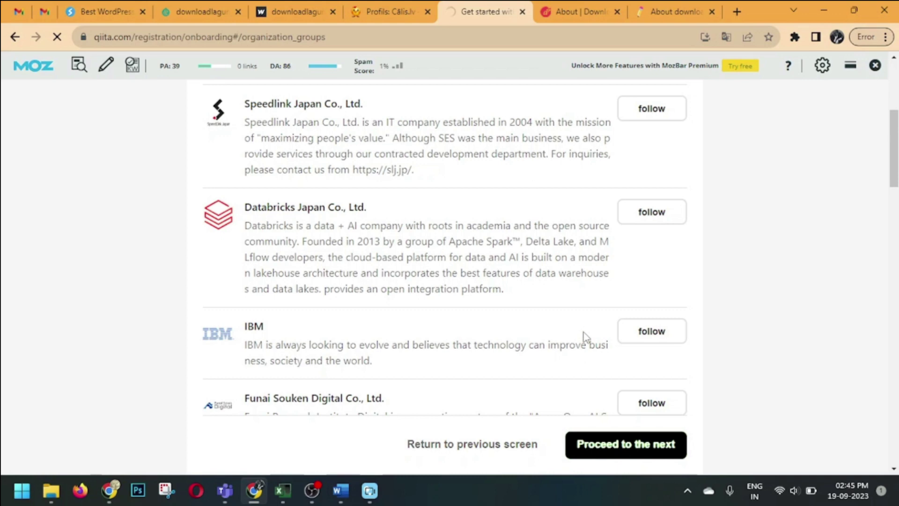
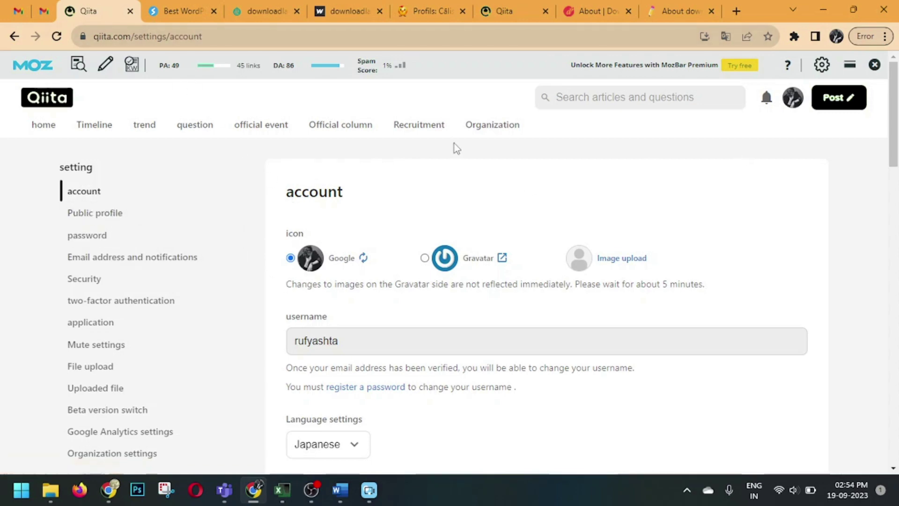
- Open the public profile settings and enter the given name and surname
left_click(792, 111)
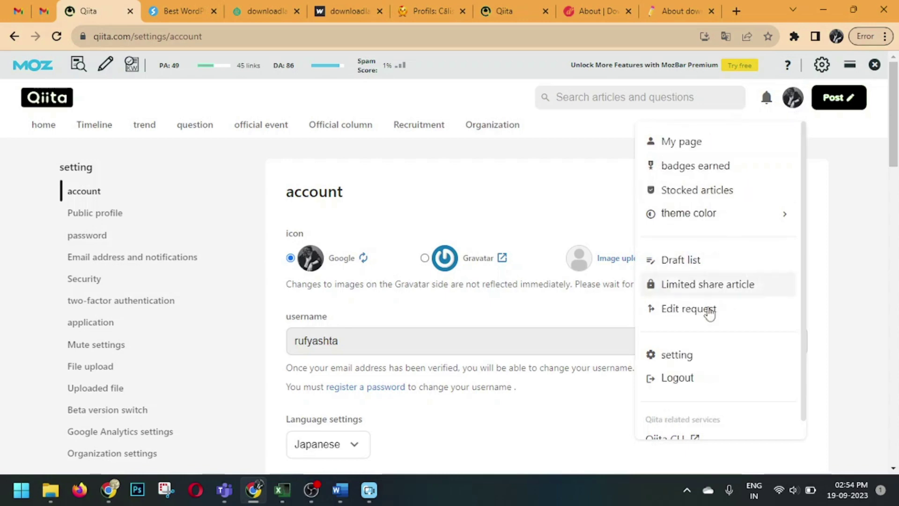
left_click(683, 360)
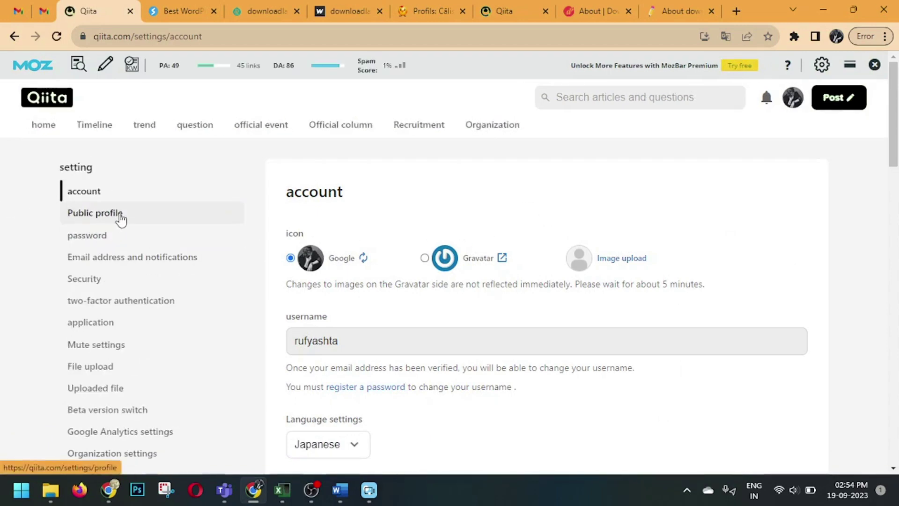
left_click(121, 218)
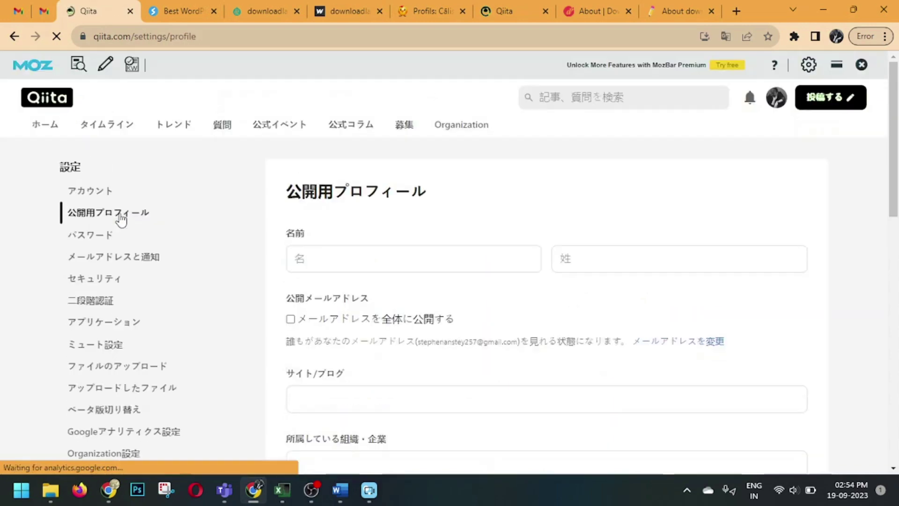
scroll(456, 228, "down", 2)
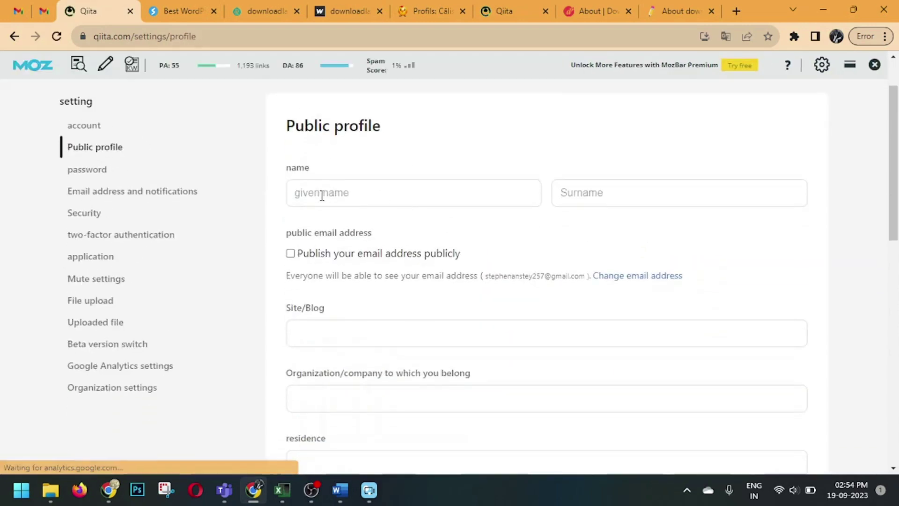
left_click(365, 200)
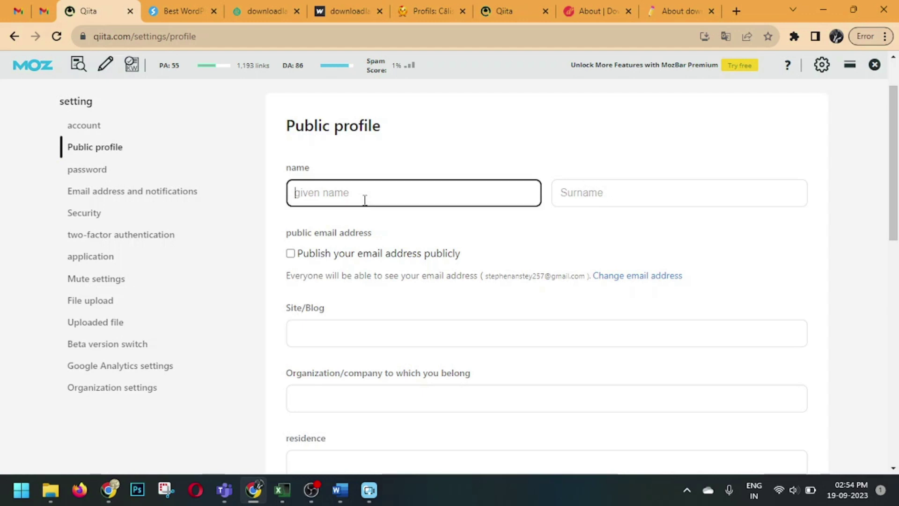
type("Rfu")
key("Tab")
type("As")
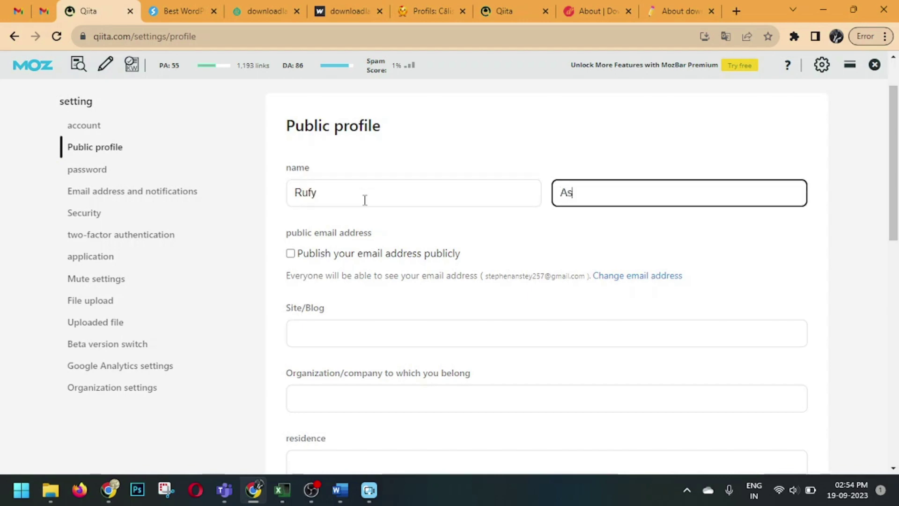
- Copy the YouTube channel's videos URL from the Word document into the Site/Blog field of the Qiita profile
scroll(327, 253, "down", 1)
left_click(316, 279)
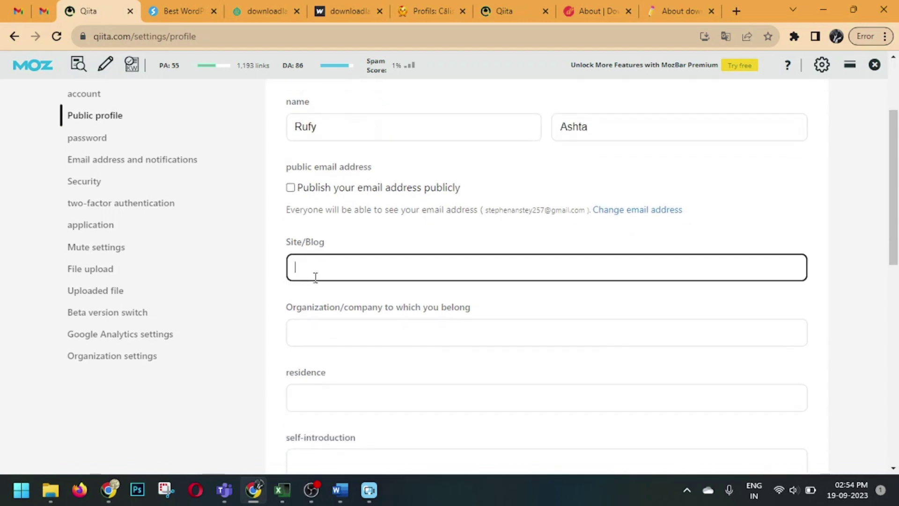
left_click(340, 490)
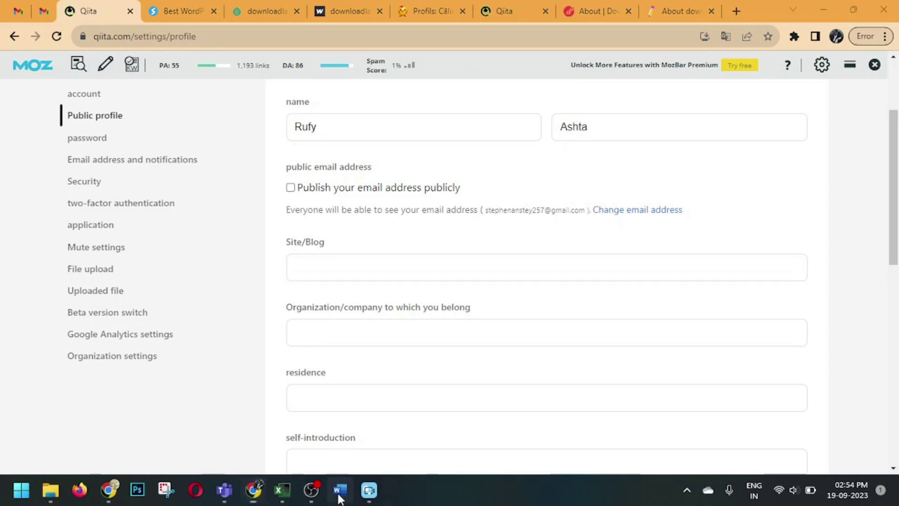
scroll(336, 403, "down", 2)
triple_click(334, 417)
key("ctrl+c")
key("alt+Tab")
left_click(370, 279)
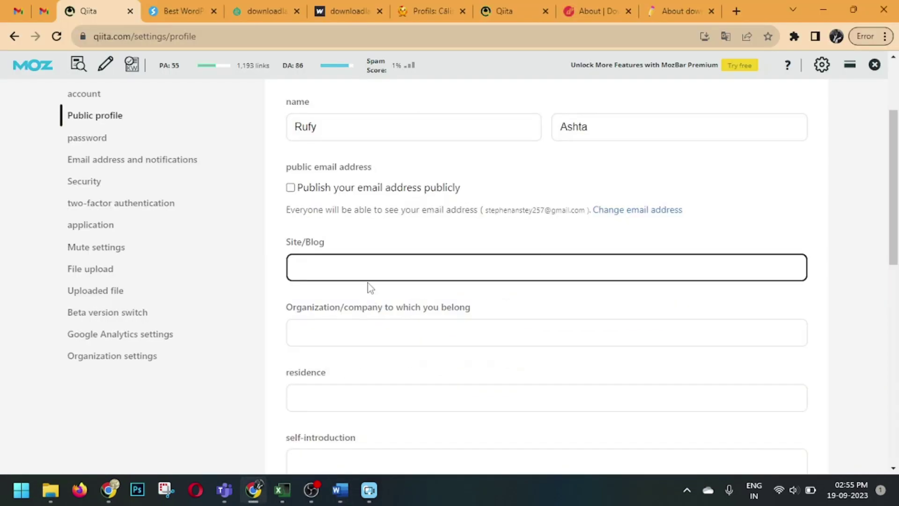
key("ctrl+v")
- Enter the personal name as the organization and India as the residence
scroll(365, 283, "down", 3)
left_click(333, 197)
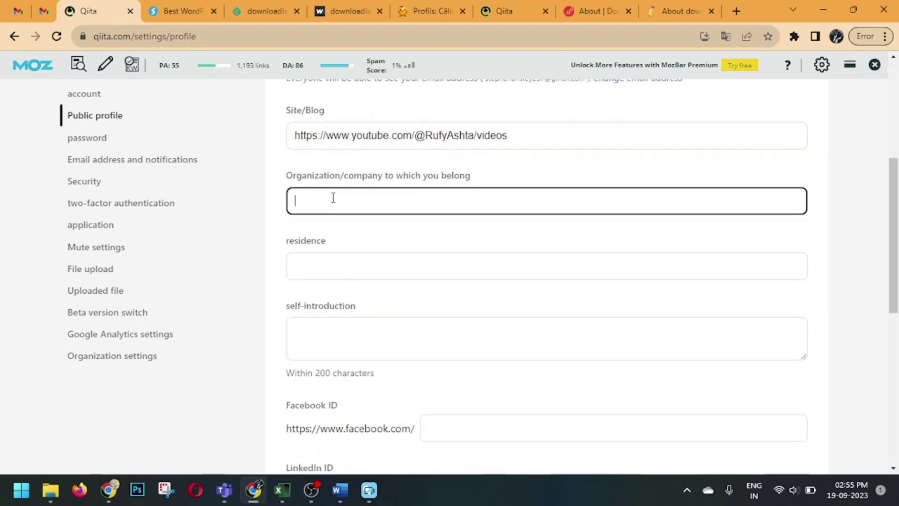
type("Rufy Ashta")
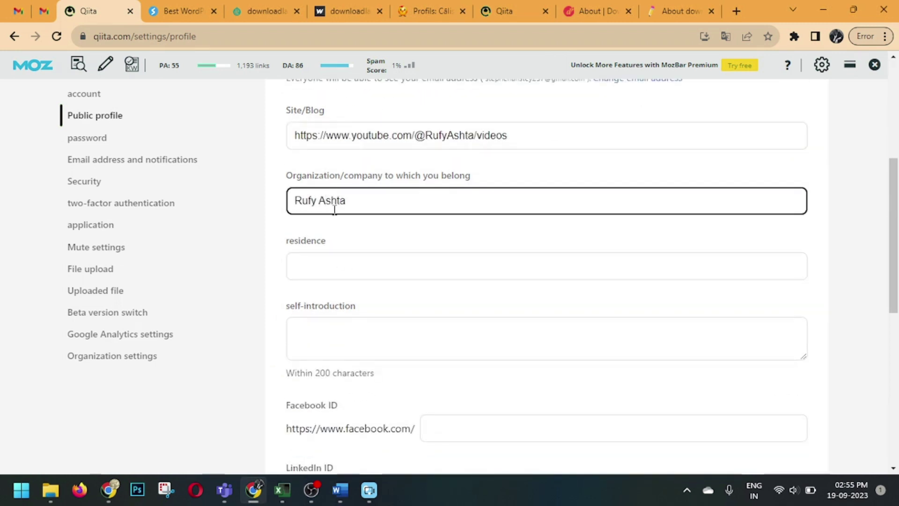
left_click(307, 266)
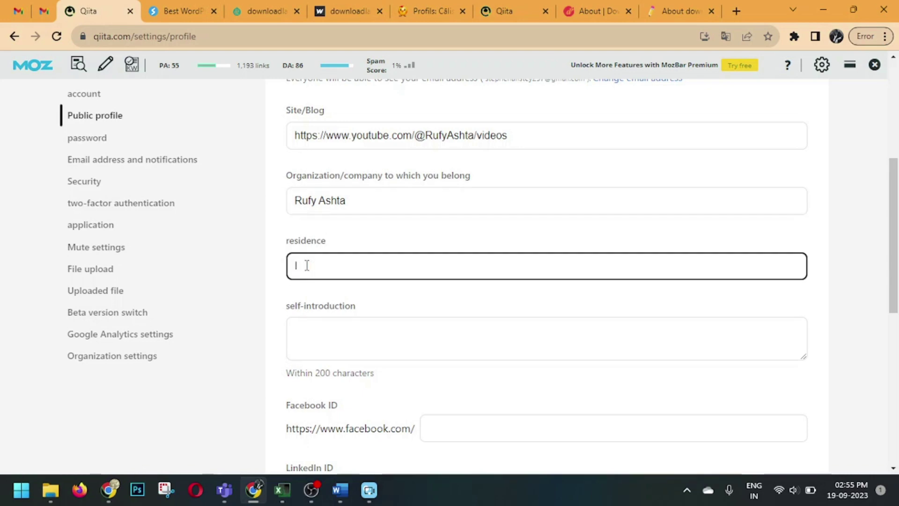
- Copy the Word paragraph starting "Overall, creating high-quality dofollow backlinks" into the self-introduction field of the Qiita profile
left_click(302, 326)
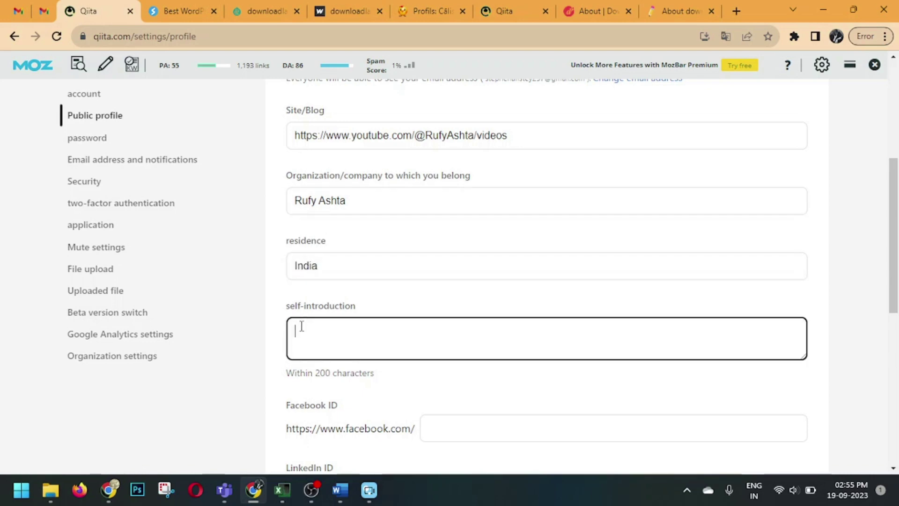
key("alt+Tab")
scroll(302, 216, "down", 1)
triple_click(300, 213)
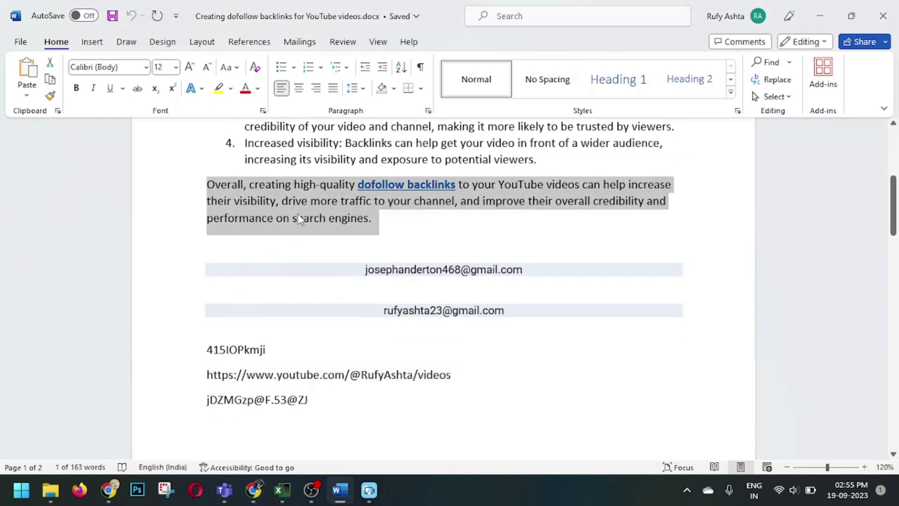
key("ctrl+c")
key("alt+Tab")
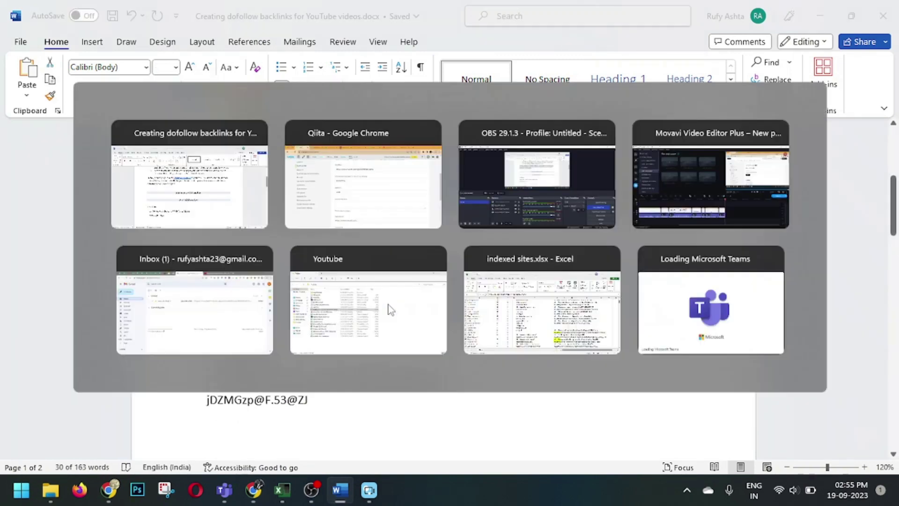
key("ctrl+v")
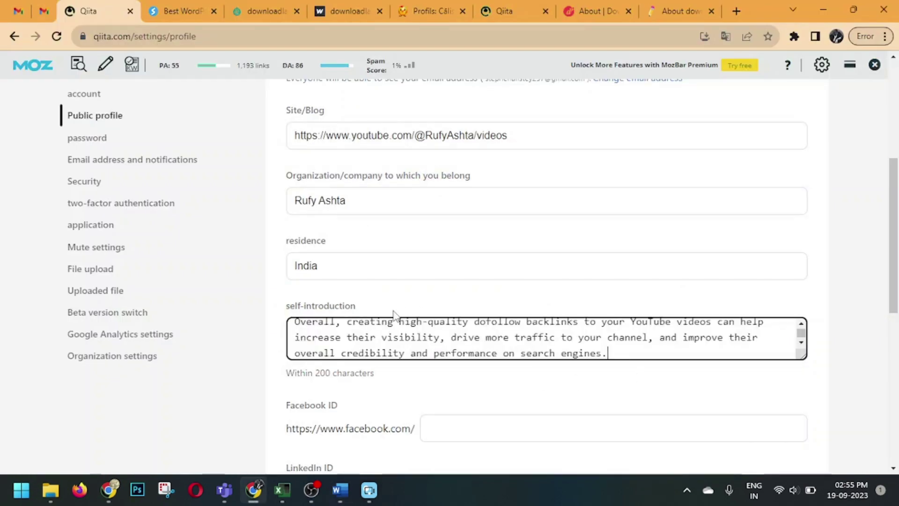
- Leave the Facebook and LinkedIn IDs blank and save the public profile
scroll(354, 331, "down", 4)
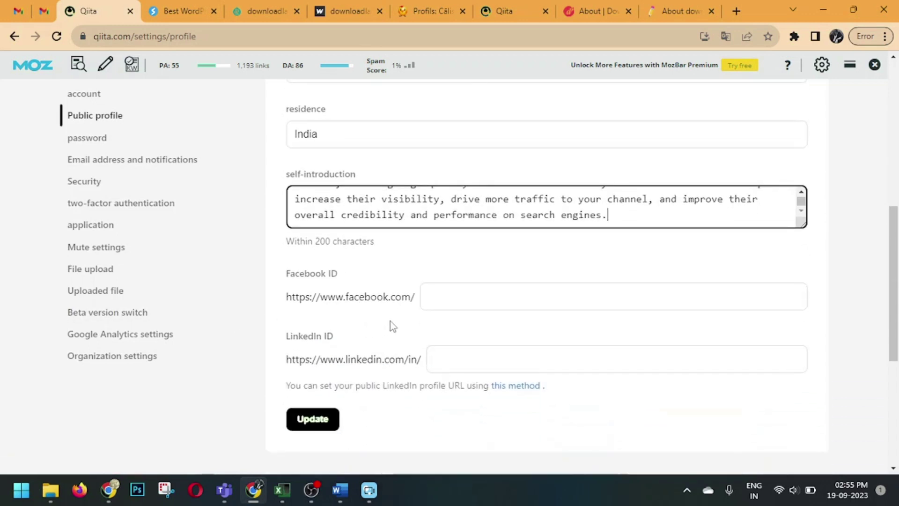
left_click(444, 297)
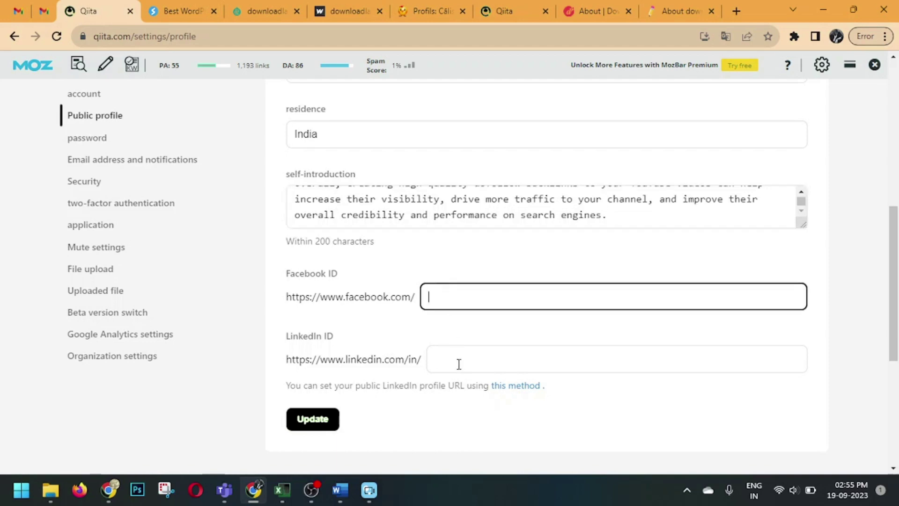
left_click(459, 365)
scroll(459, 365, "down", 3)
left_click(323, 295)
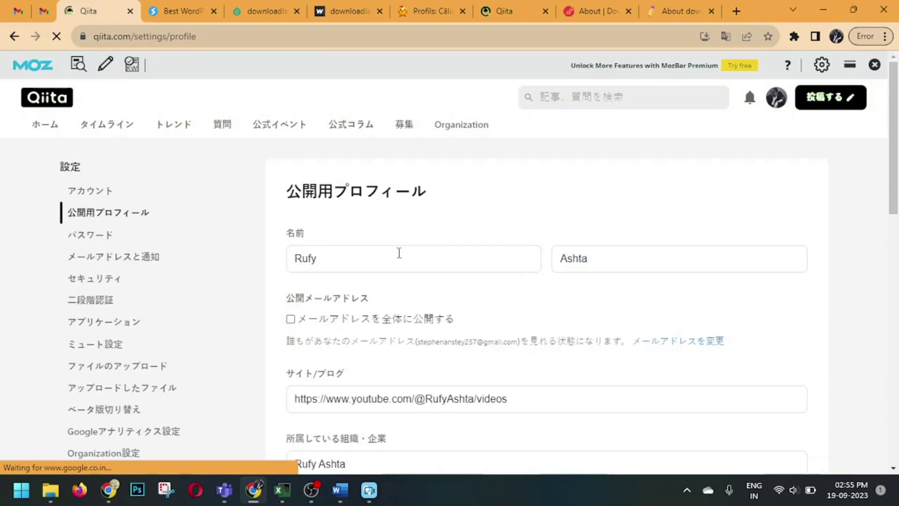
- Translate the Japanese profile settings page to English and open the account's own public page
scroll(483, 360, "down", 1)
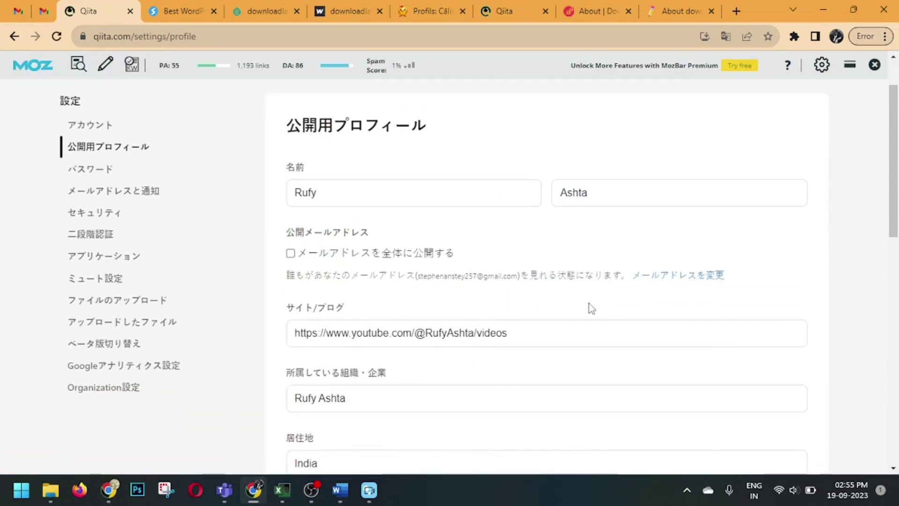
scroll(520, 342, "up", 1)
left_click(776, 98)
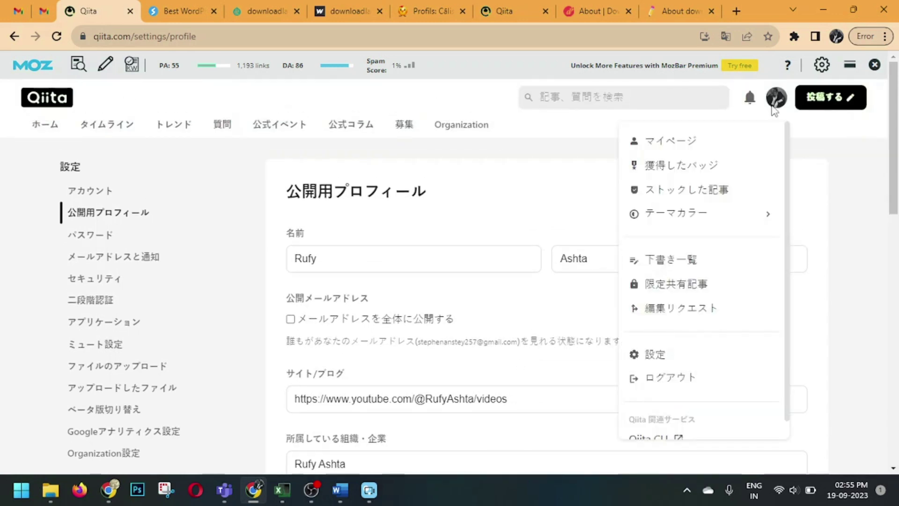
left_click(820, 140)
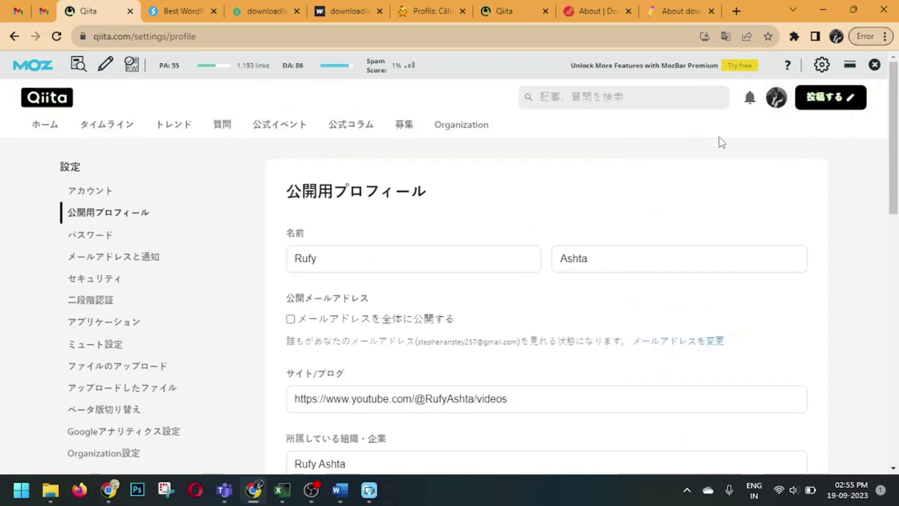
right_click(706, 141)
left_click(529, 298)
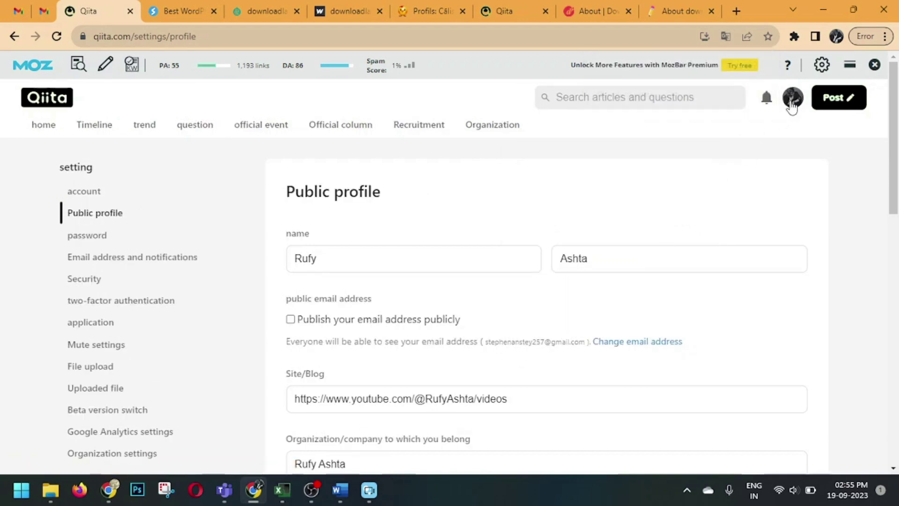
left_click(791, 99)
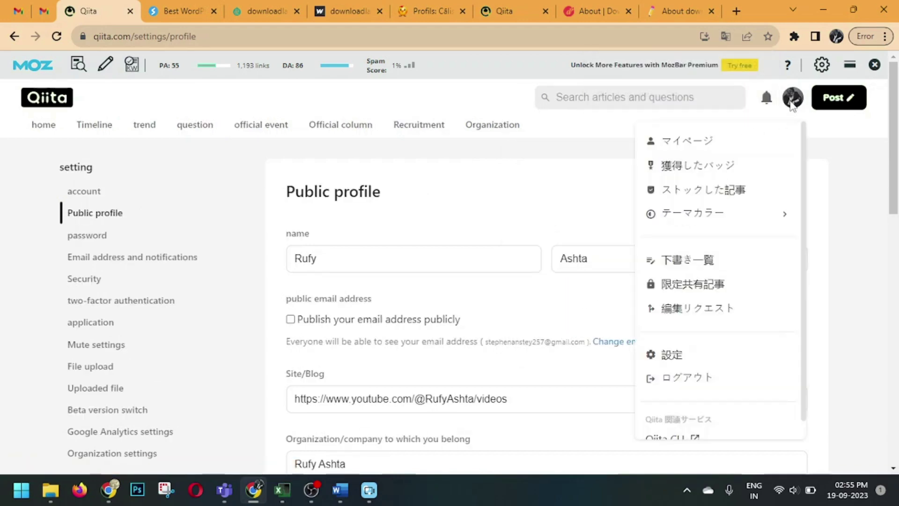
left_click(689, 149)
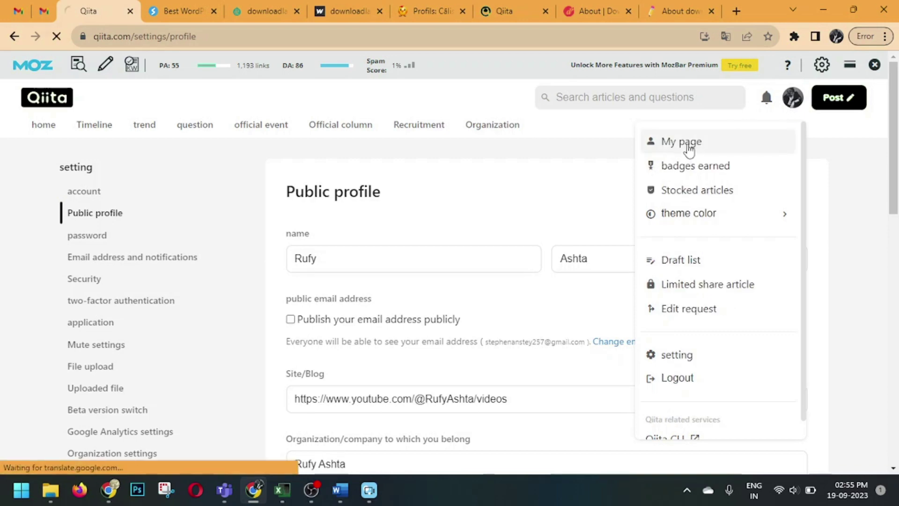
- Highlight the no-followed links on the public Qiita page with MozBar and check the website link and domain authority
scroll(217, 170, "down", 2)
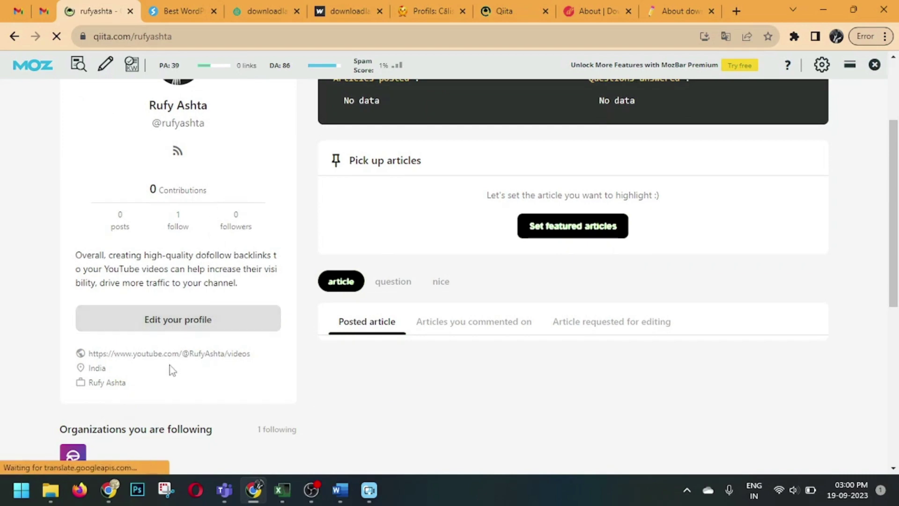
left_click(105, 64)
left_click(156, 92)
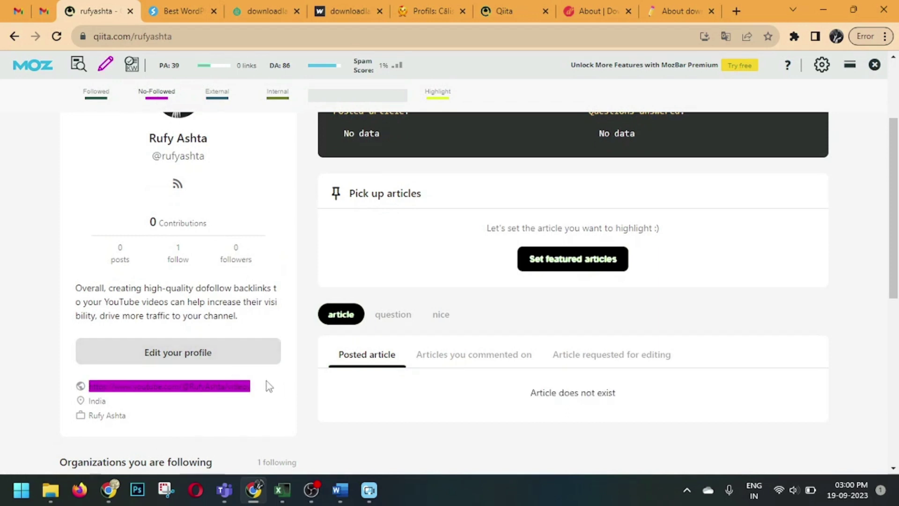
double_click(285, 65)
scroll(310, 223, "up", 3)
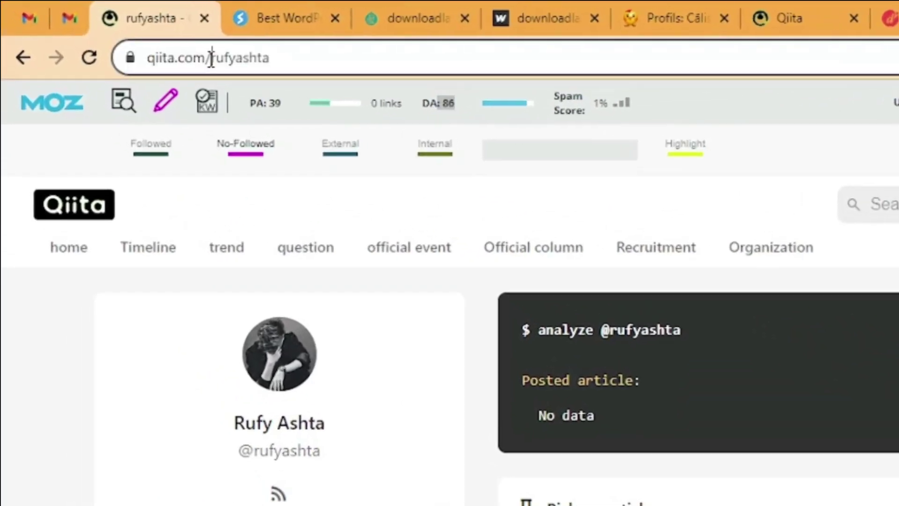
left_click_drag(212, 57, 161, 64)
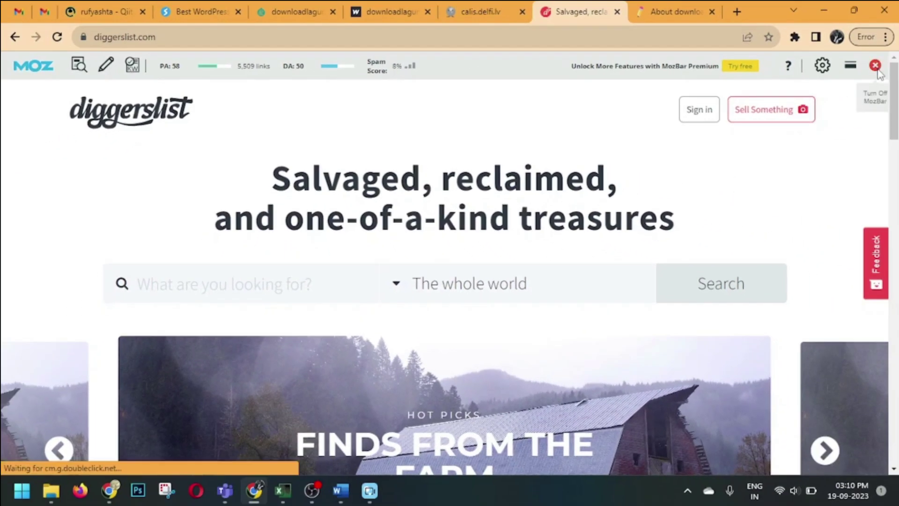
- Turn off MozBar on the Diggerslist homepage, dismiss its notice, and open the form for creating a new account
left_click(877, 63)
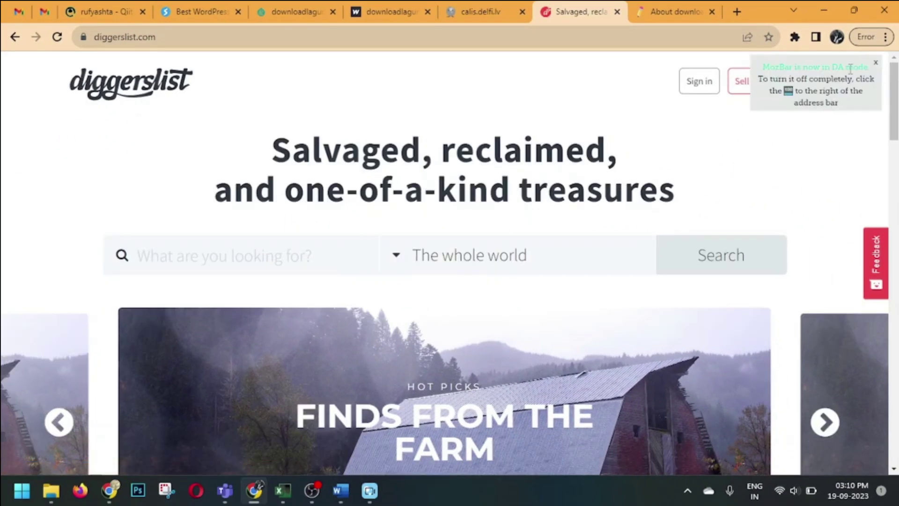
left_click(875, 62)
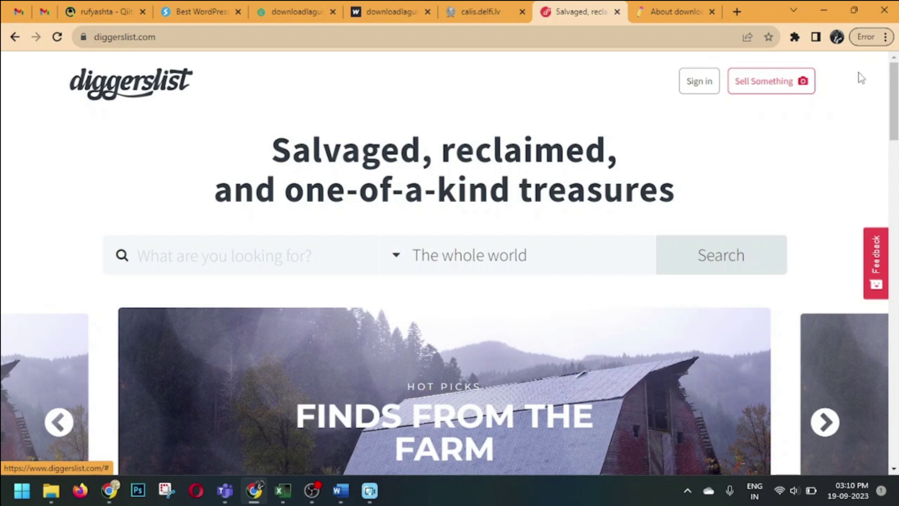
left_click(700, 84)
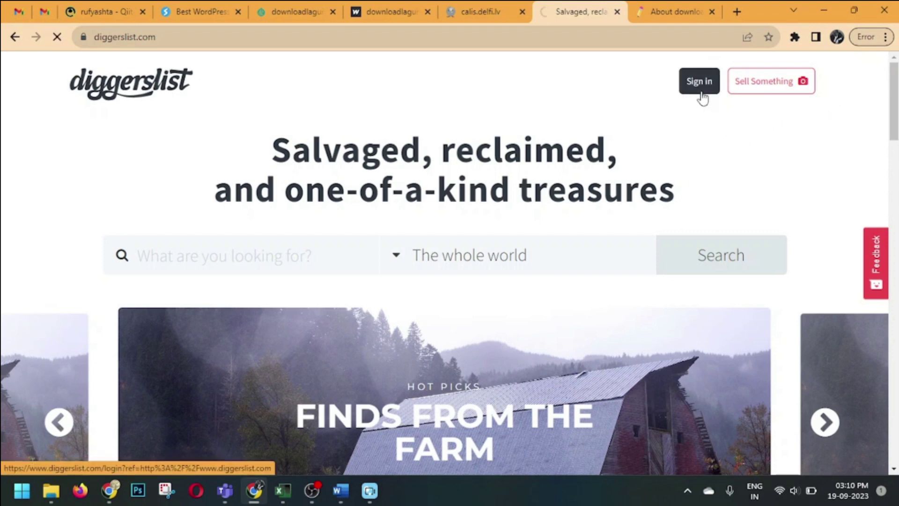
scroll(555, 230, "down", 1)
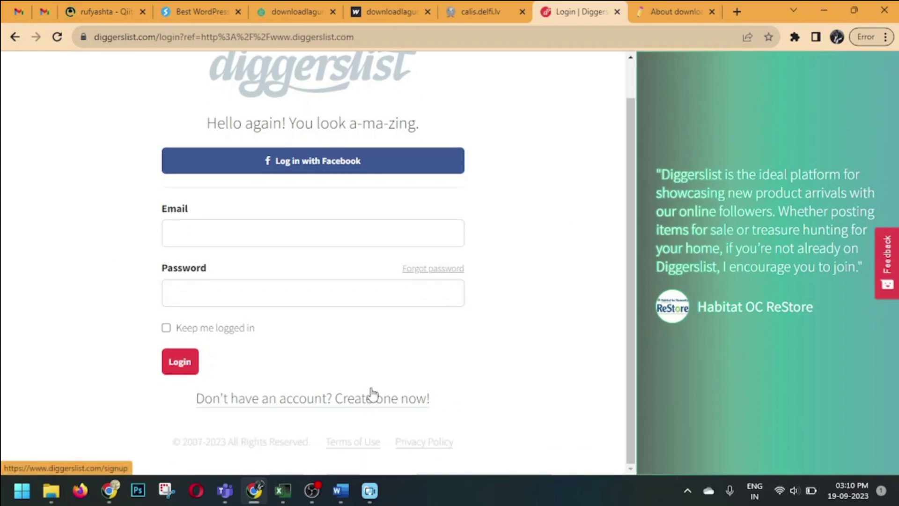
left_click(381, 401)
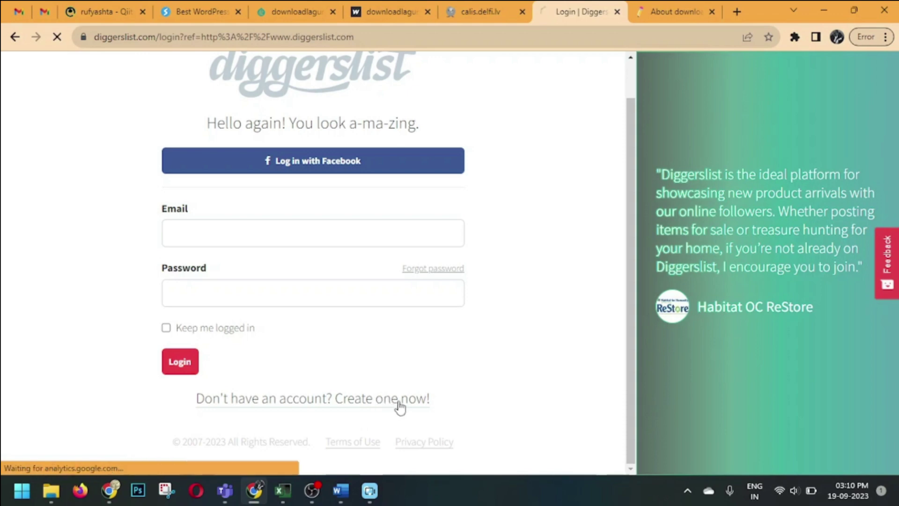
- Create the Diggerslist account with the account holder's name, e-mail and confirmed password, and decline saving the password in the browser
scroll(402, 351, "down", 2)
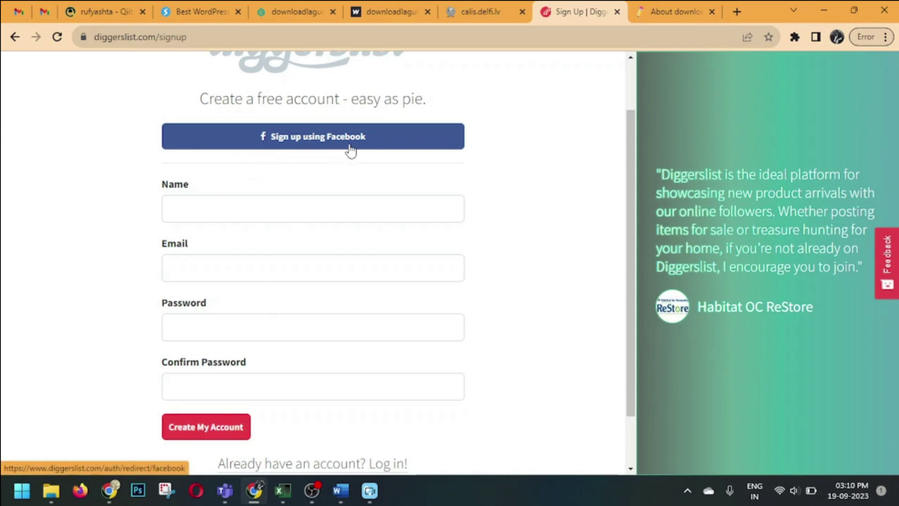
left_click(244, 206)
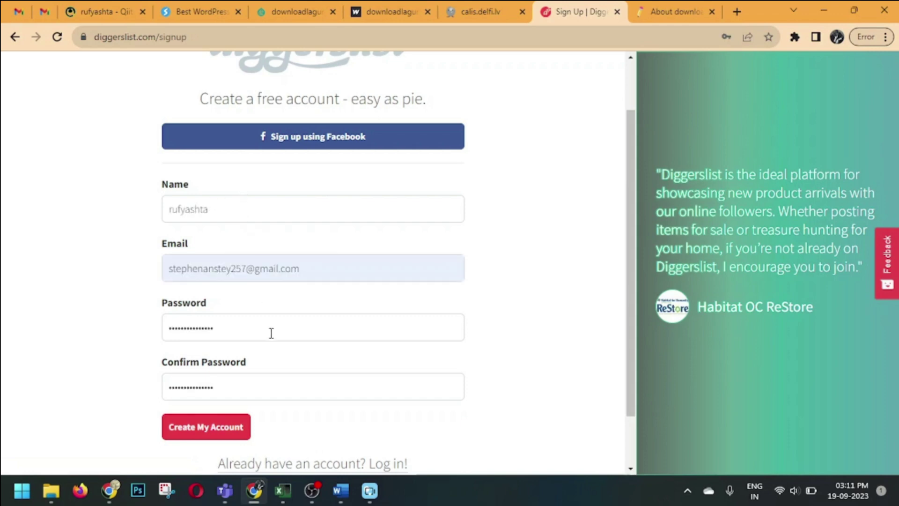
scroll(271, 333, "down", 2)
left_click(209, 368)
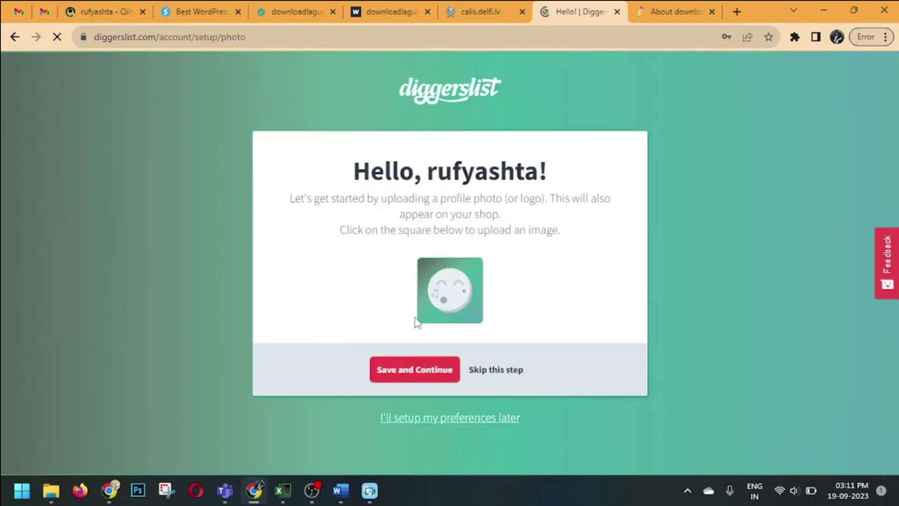
left_click(744, 228)
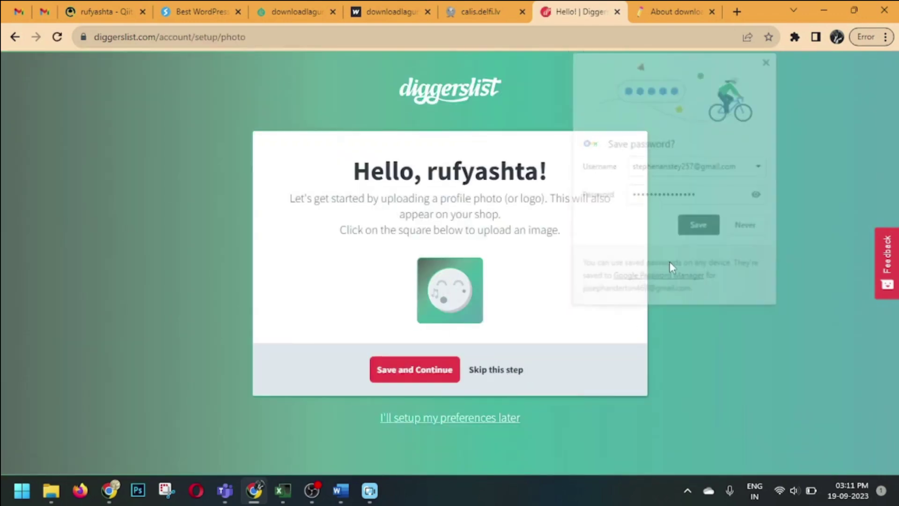
- Skip the profile photo and location setup, and save the account's username as the custom shop URL
left_click(503, 379)
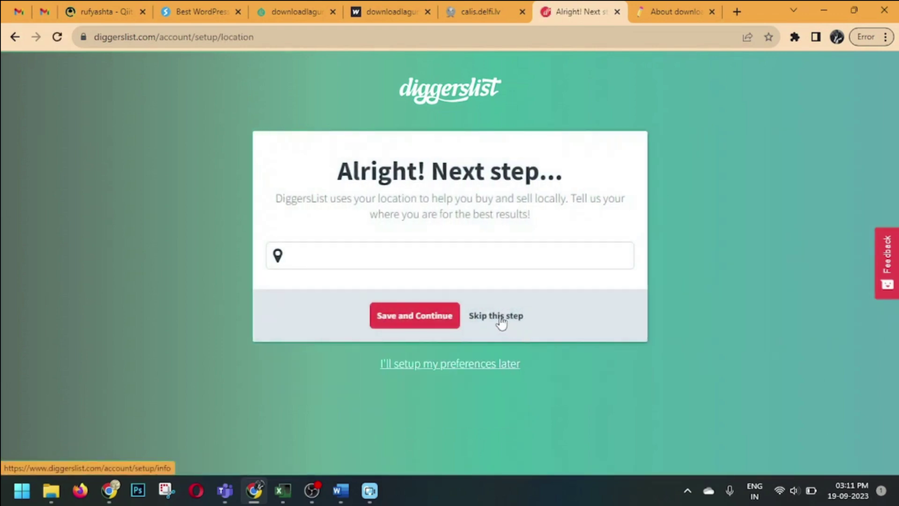
left_click(501, 319)
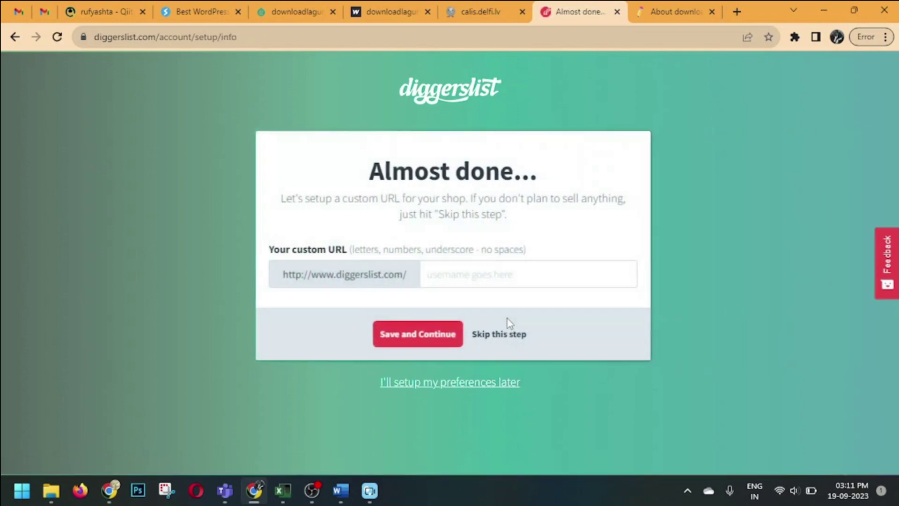
left_click(471, 270)
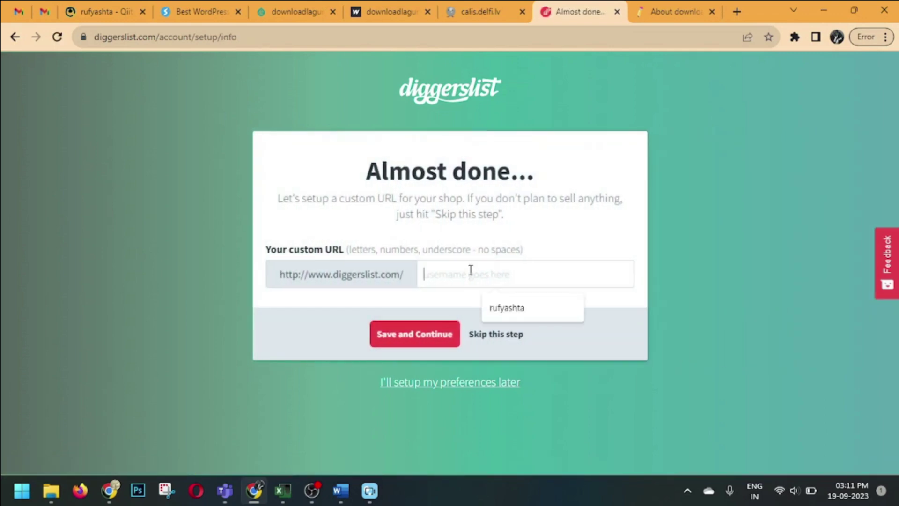
left_click(507, 307)
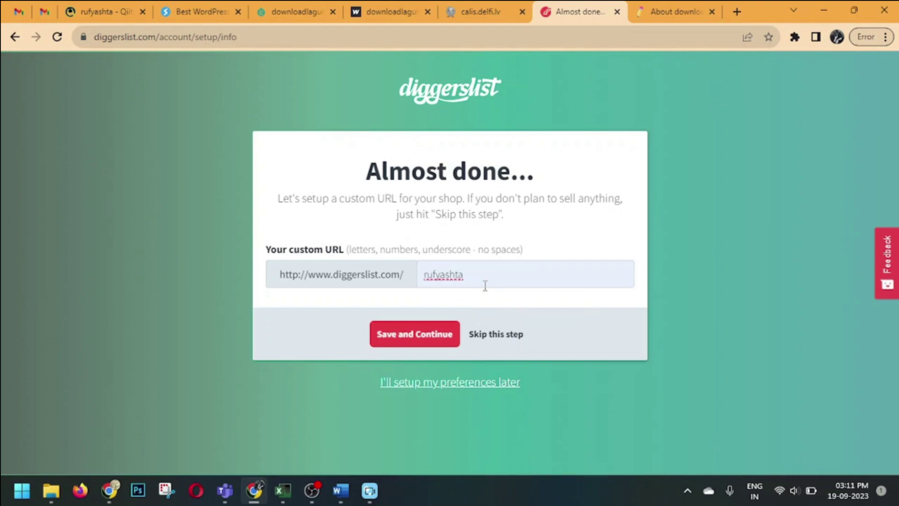
left_click(421, 343)
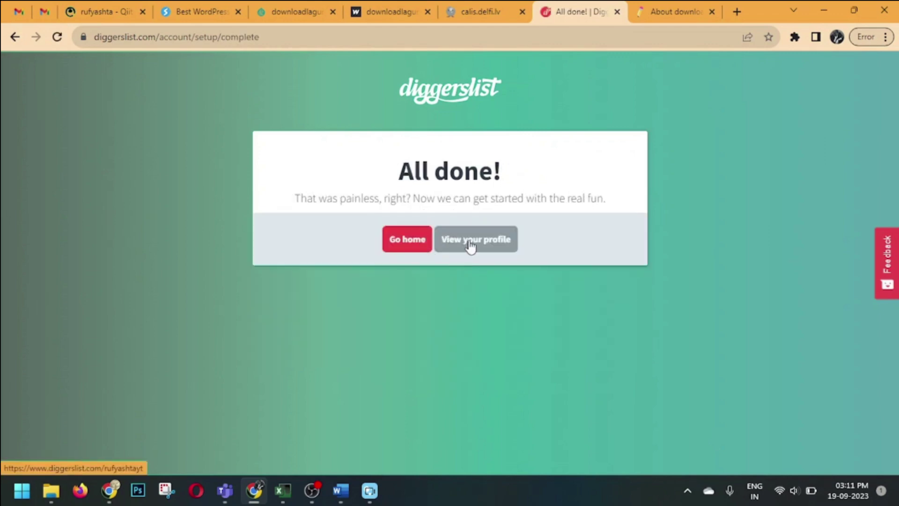
- View the new Diggerslist profile and open its Shop / Profile Settings for editing
left_click(469, 246)
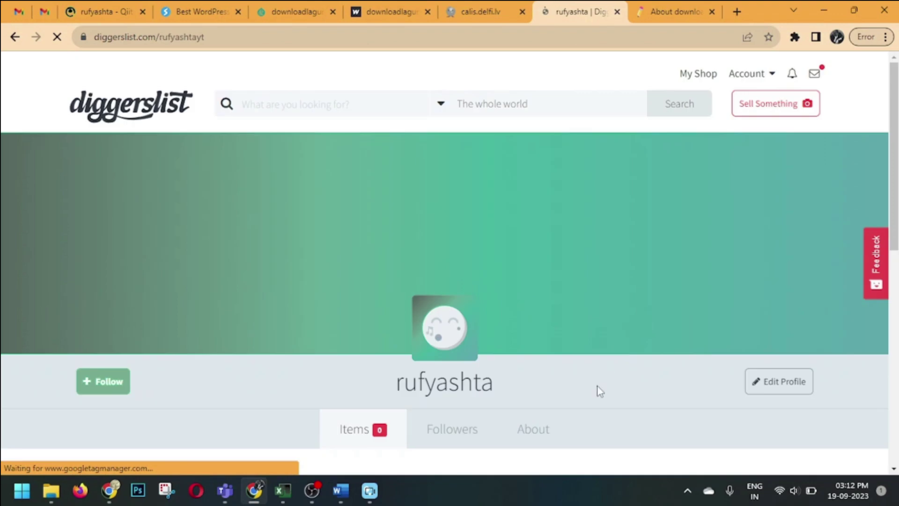
scroll(596, 389, "down", 1)
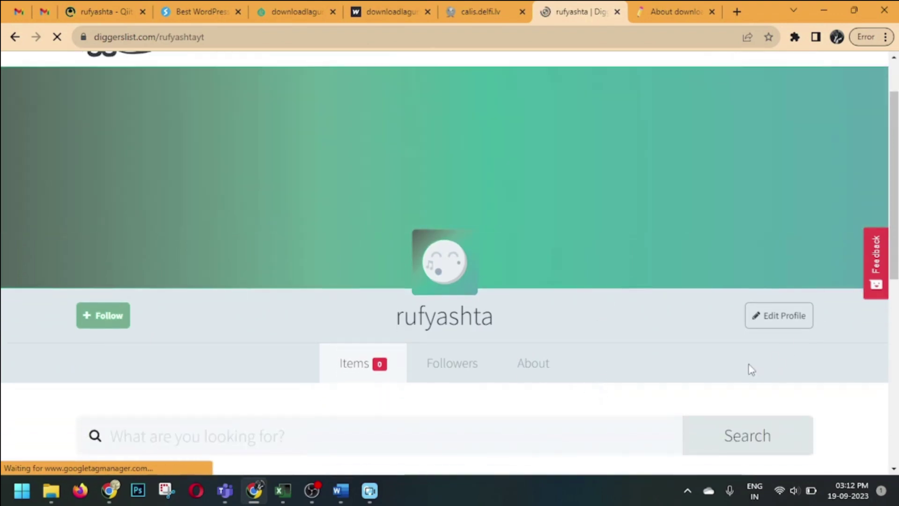
scroll(749, 368, "down", 2)
scroll(708, 347, "up", 3)
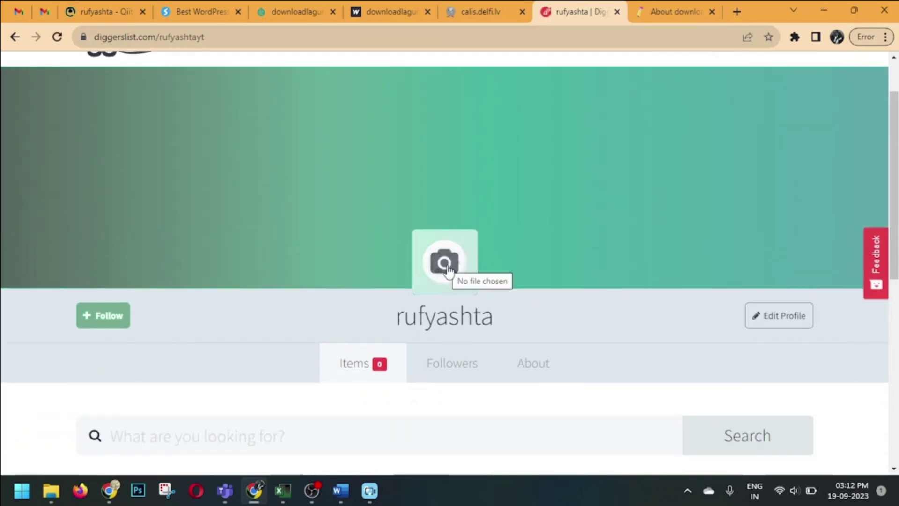
scroll(447, 270, "down", 1)
scroll(515, 290, "up", 1)
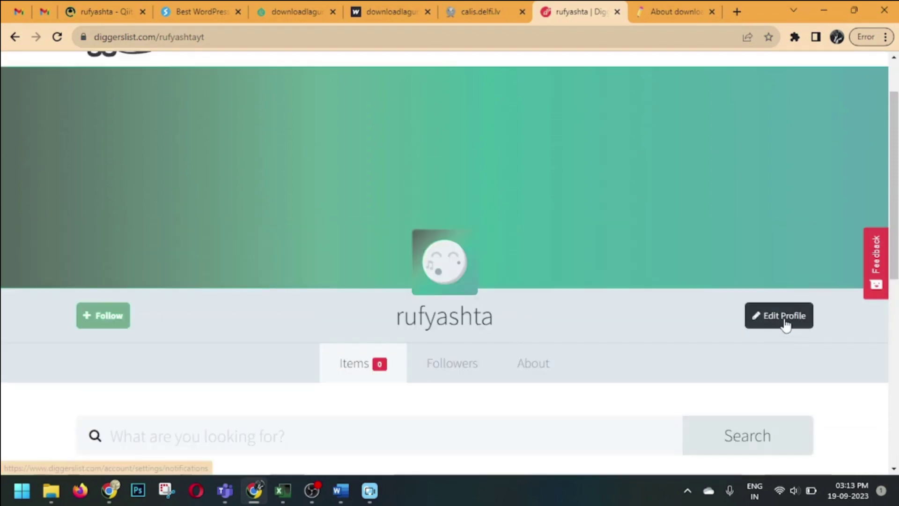
left_click(784, 322)
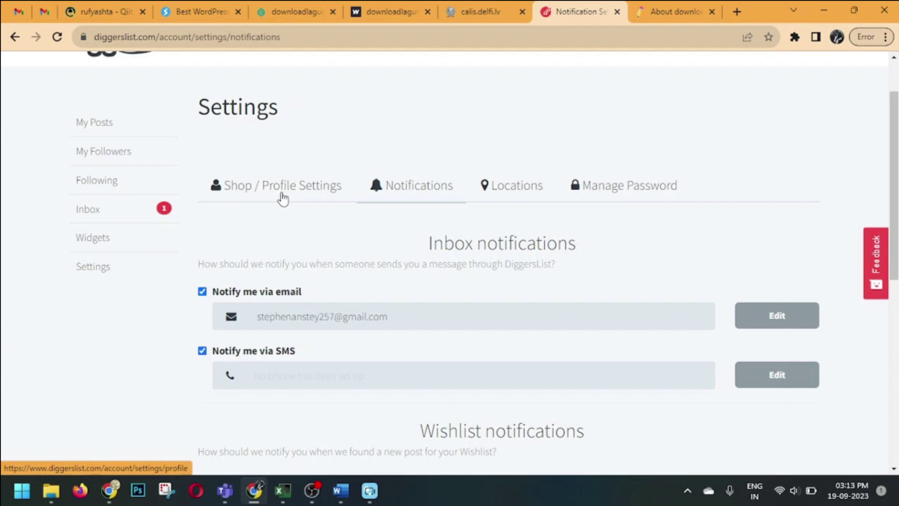
left_click(283, 199)
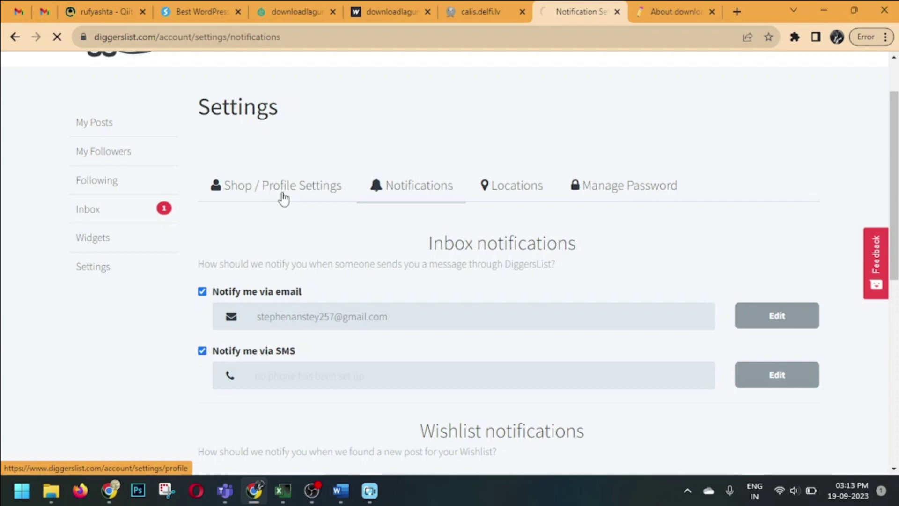
- Copy the Word text from "Creating dofollow backlinks for YouTube videos can have several benefits" through the "Overall" paragraph into the profile's Info field
scroll(395, 287, "down", 5)
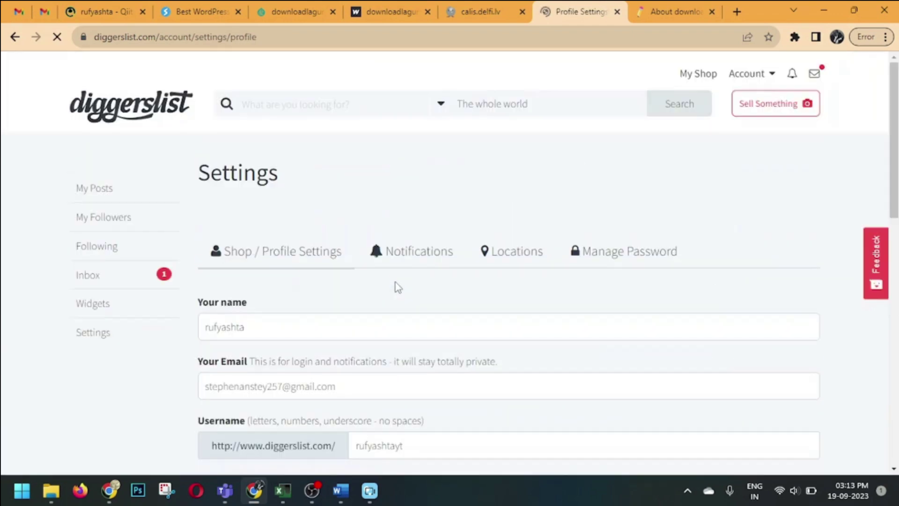
scroll(396, 287, "down", 3)
scroll(397, 288, "up", 3)
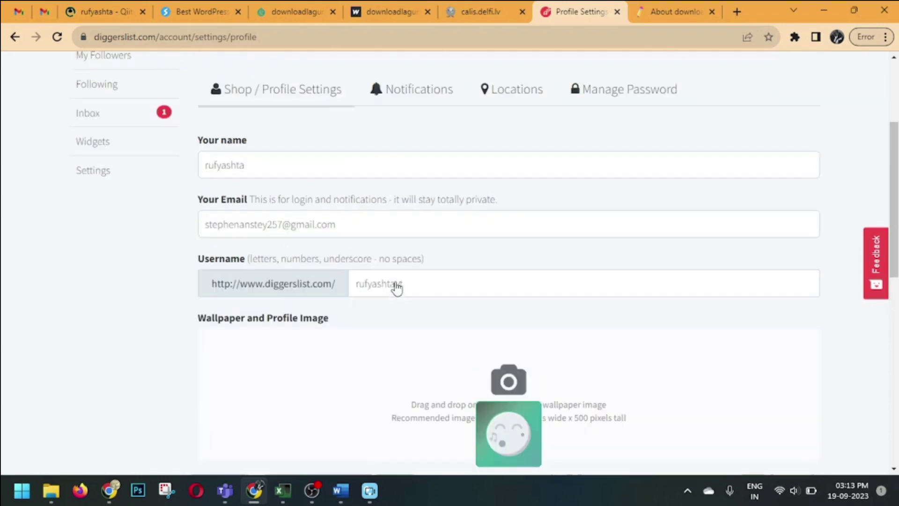
scroll(399, 287, "down", 2)
scroll(398, 287, "down", 5)
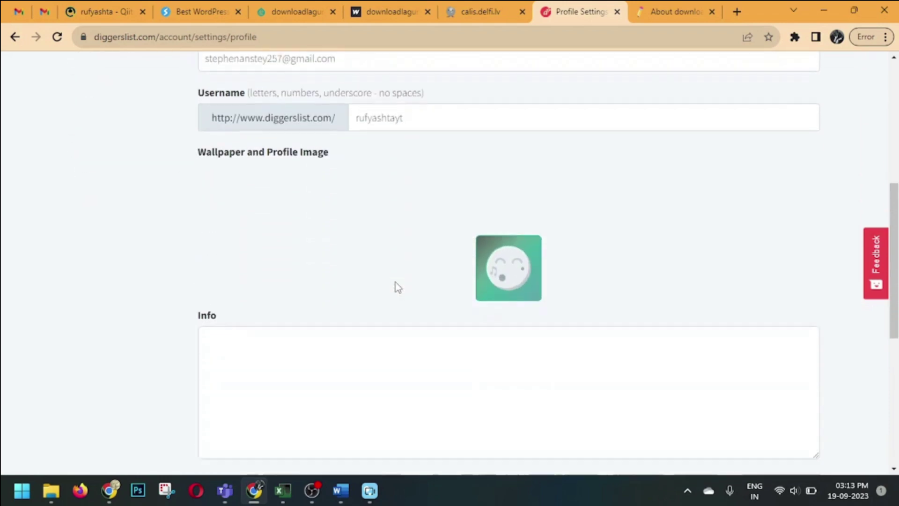
left_click(335, 254)
left_click(341, 491)
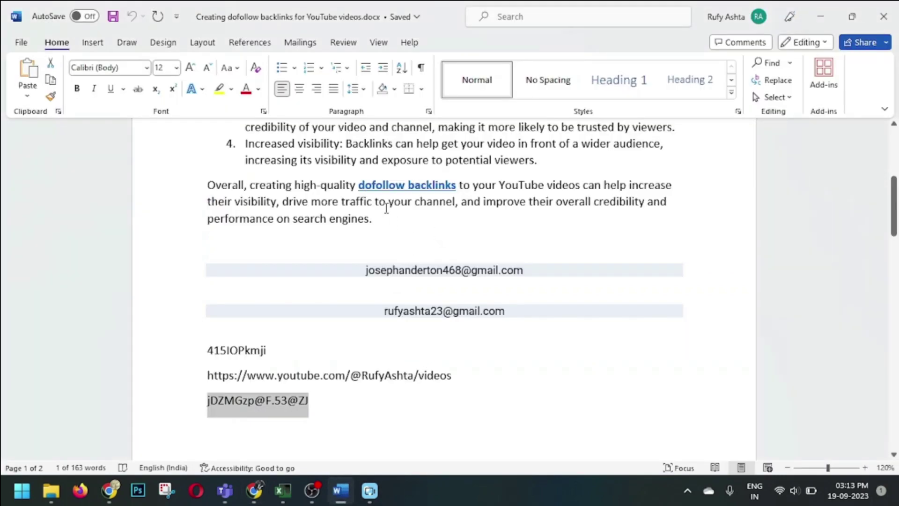
left_click_drag(386, 208, 237, 203)
double_click(133, 185)
scroll(225, 185, "up", 5)
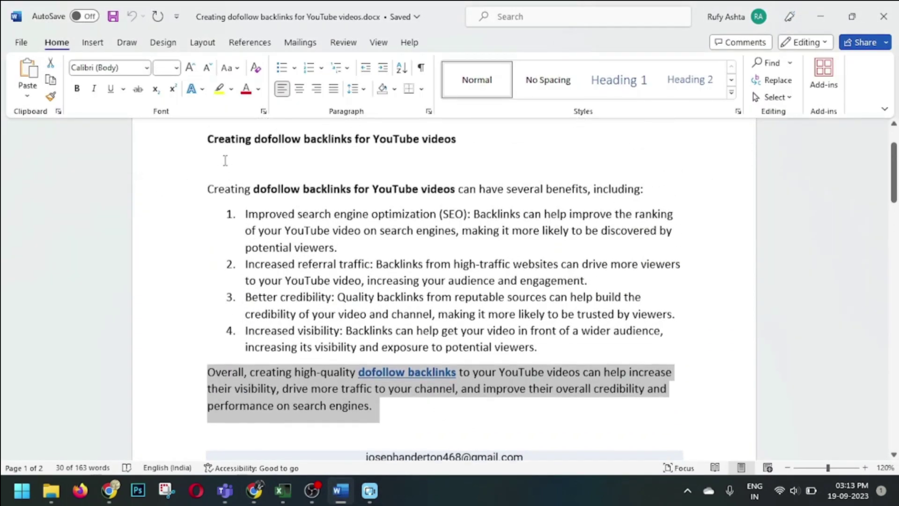
left_click(209, 187, "shift")
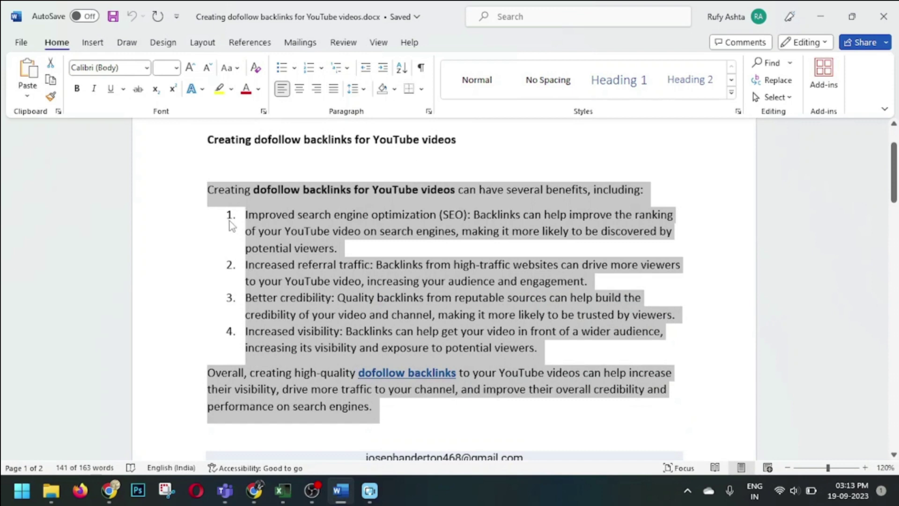
key("ctrl+c")
key("alt+Tab")
key("ctrl+v")
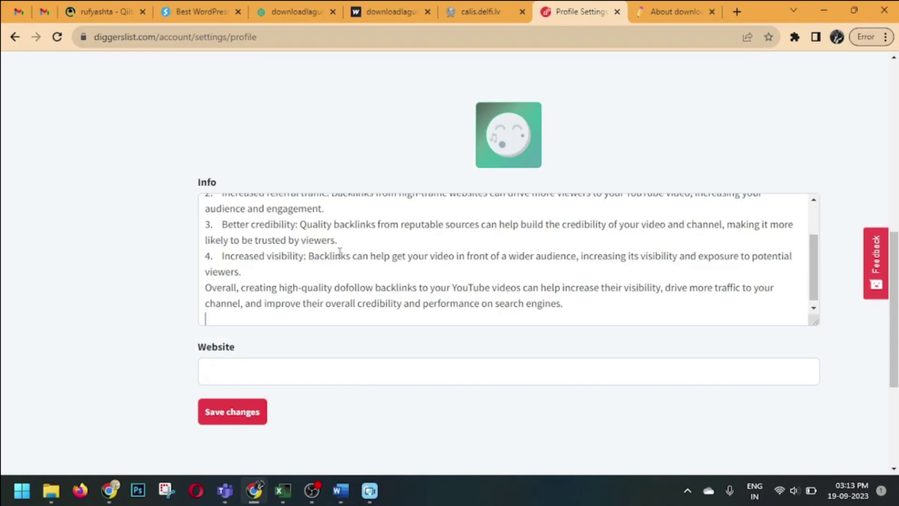
- Insert blank lines in the Info text before the "Overall" paragraph and after the opening line ending in "including:"
left_click(278, 271)
key("Return")
scroll(333, 281, "up", 3)
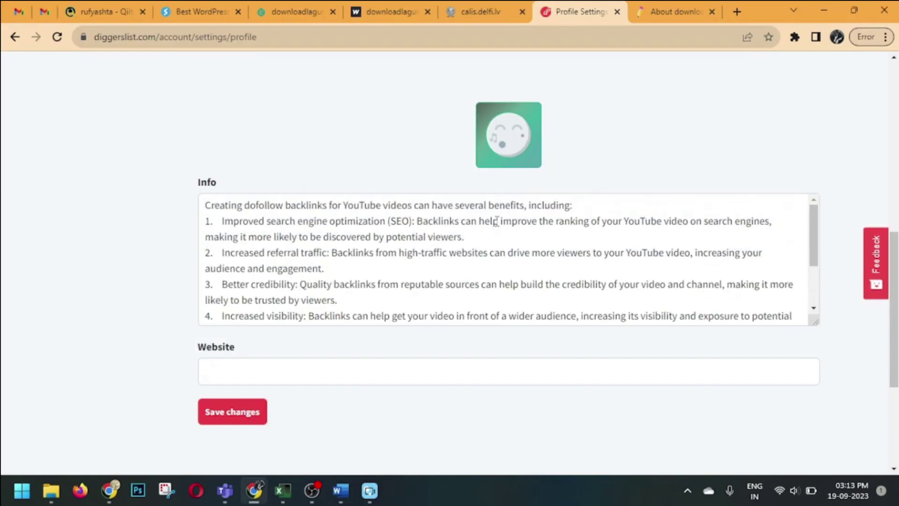
key("Return")
- Set the profile's website to the YouTube channel's videos page URL and save the changes
scroll(239, 283, "down", 2)
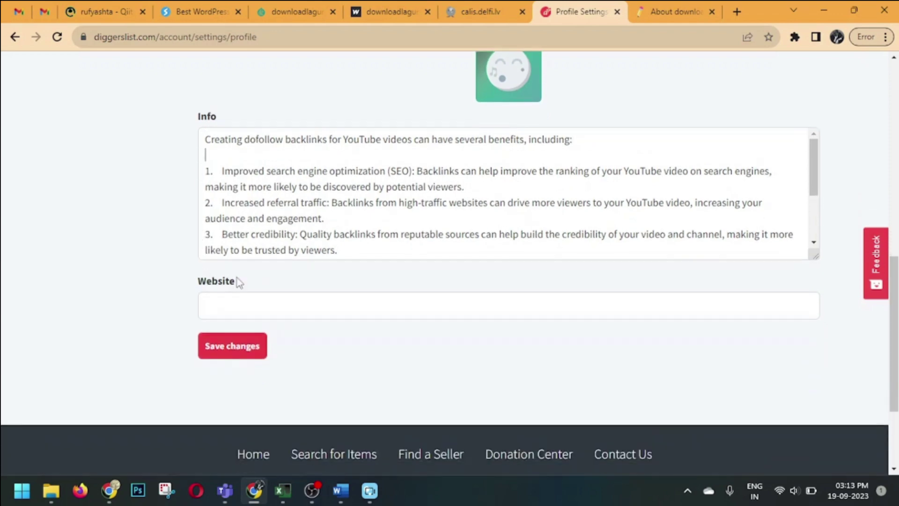
left_click(286, 301)
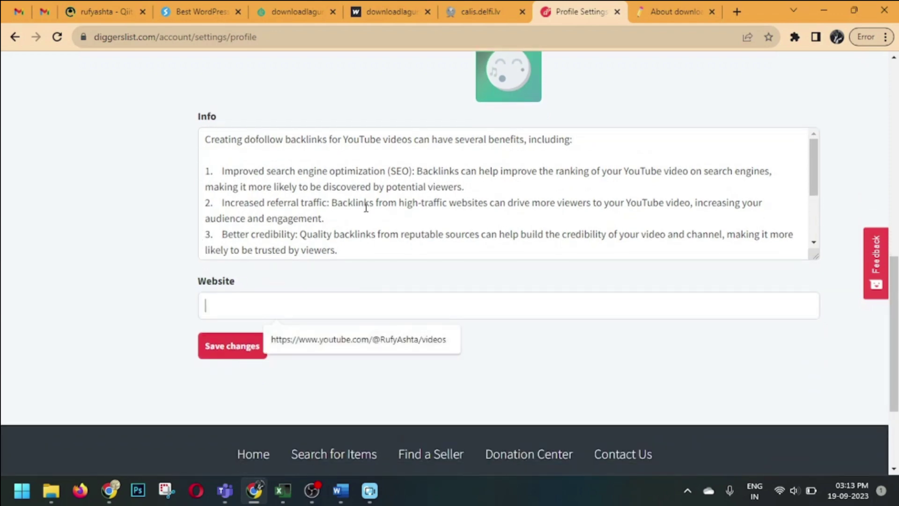
left_click(359, 339)
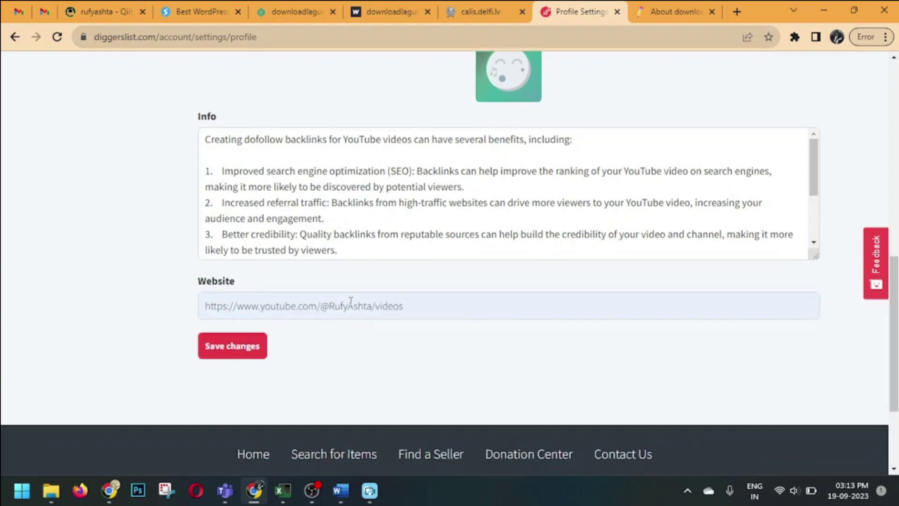
left_click(251, 349)
- Open the public Diggerslist profile page by replacing the path in the page address with the account's copied username
double_click(384, 313)
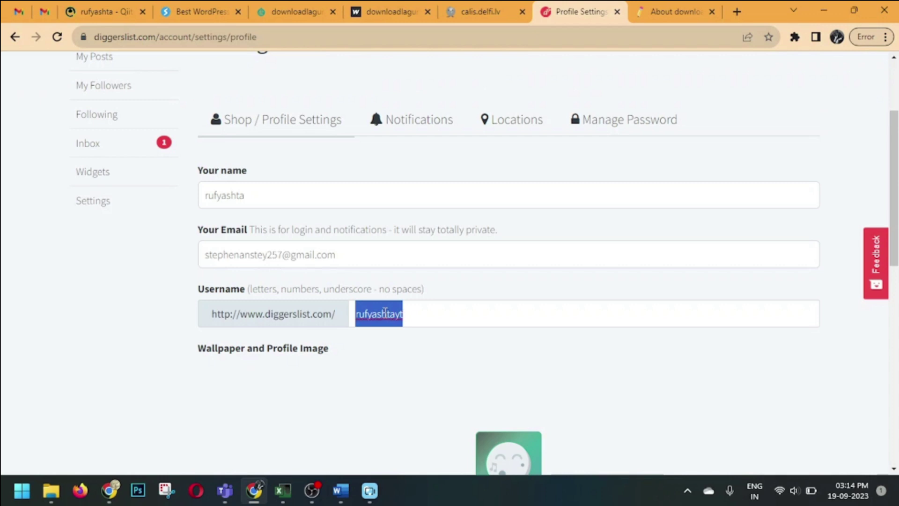
left_click_drag(159, 36, 304, 39)
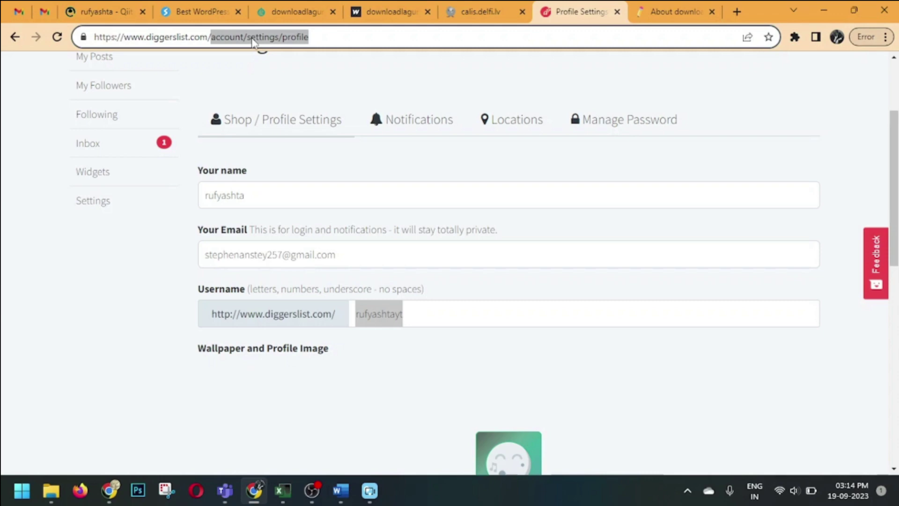
key("ctrl+v")
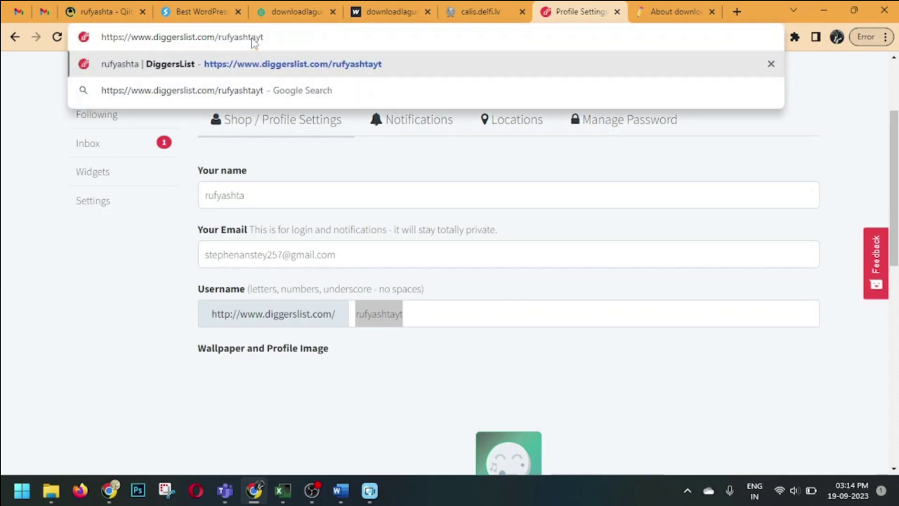
key("Return")
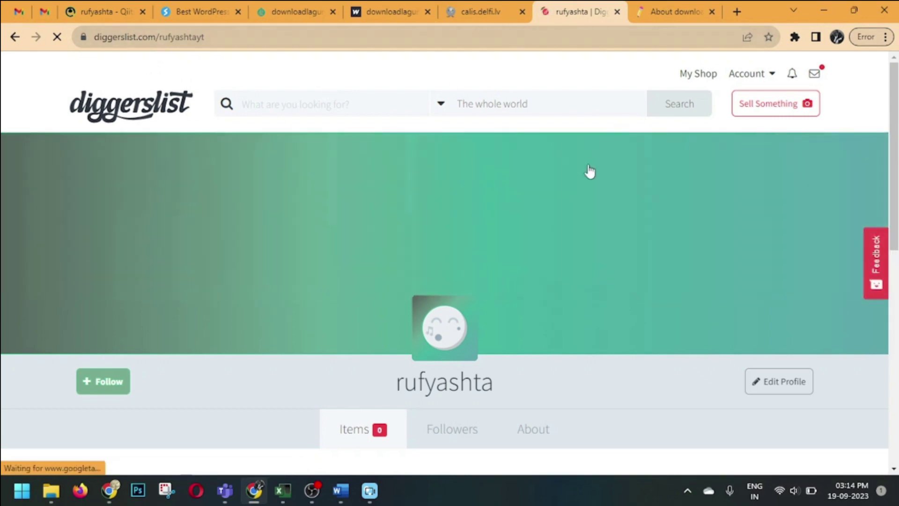
- View the profile's About page, dismissing the ad, and review the info text and contact link
scroll(597, 197, "down", 5)
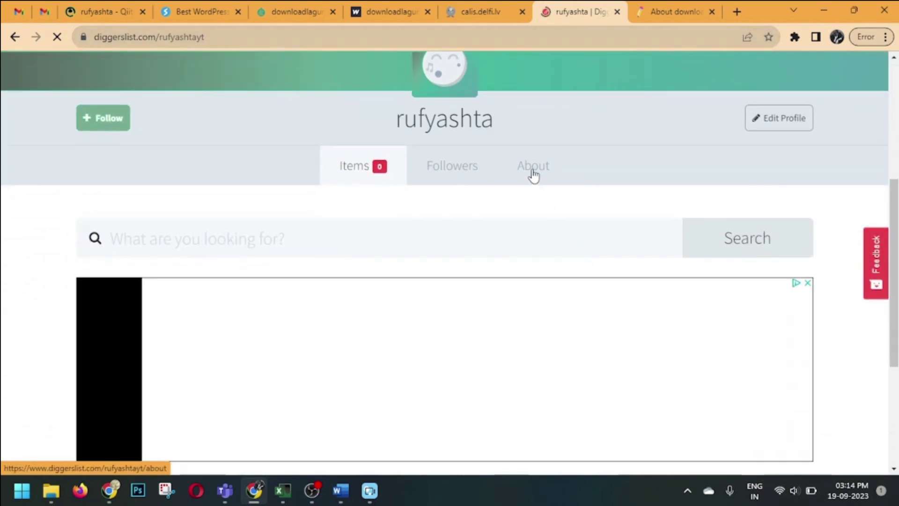
left_click(534, 177)
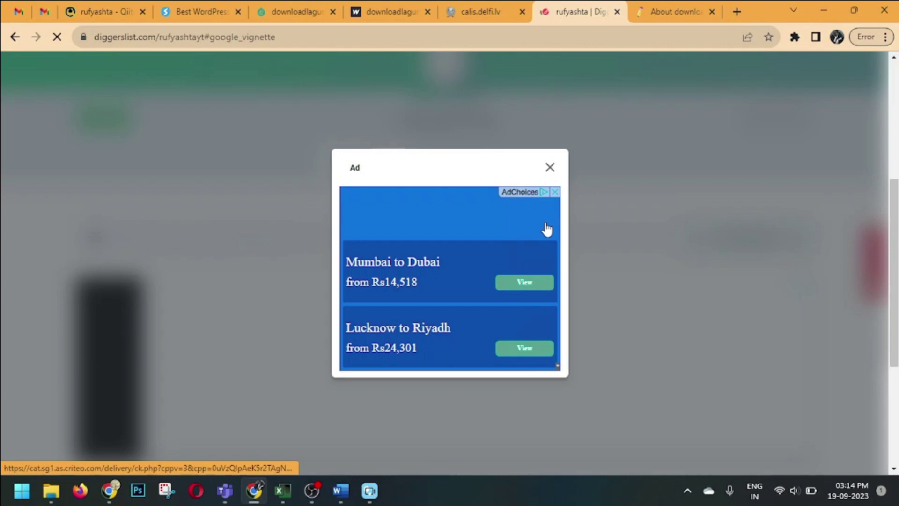
left_click(550, 169)
scroll(532, 181, "down", 3)
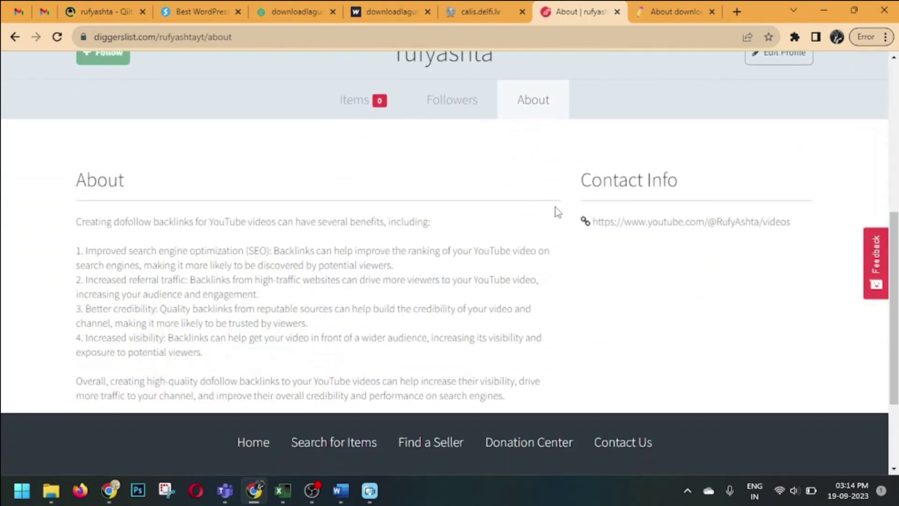
left_click_drag(169, 227, 222, 384)
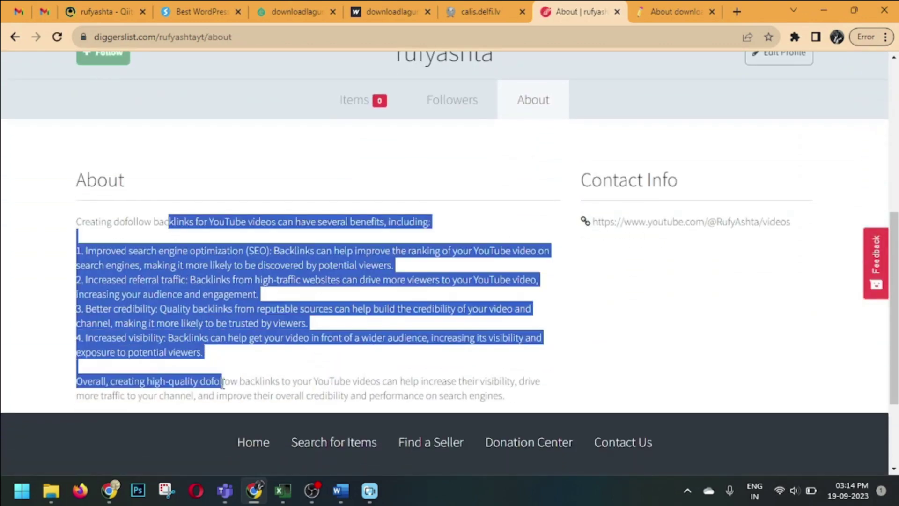
scroll(70, 58, "up", 4)
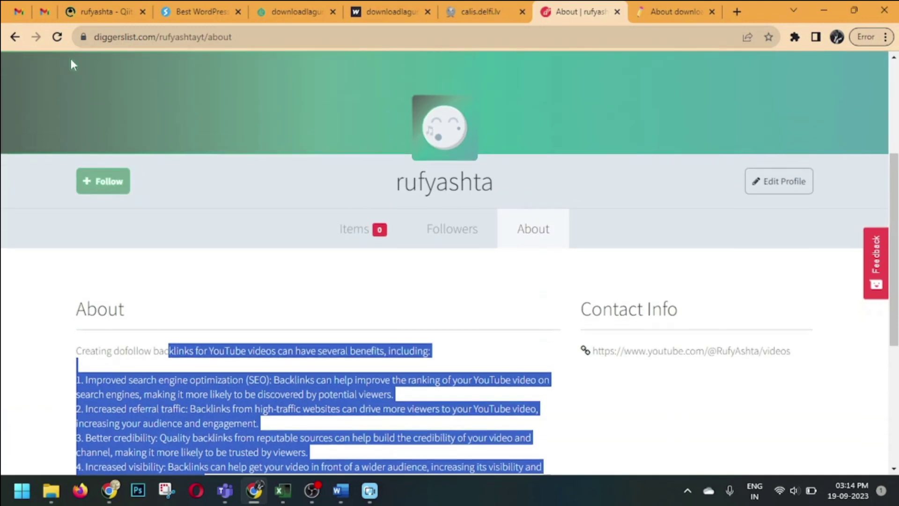
scroll(102, 74, "up", 3)
- Turn on MozBar and highlight followed links on the About page to check the YouTube link and the Diggerslist domain
left_click(795, 36)
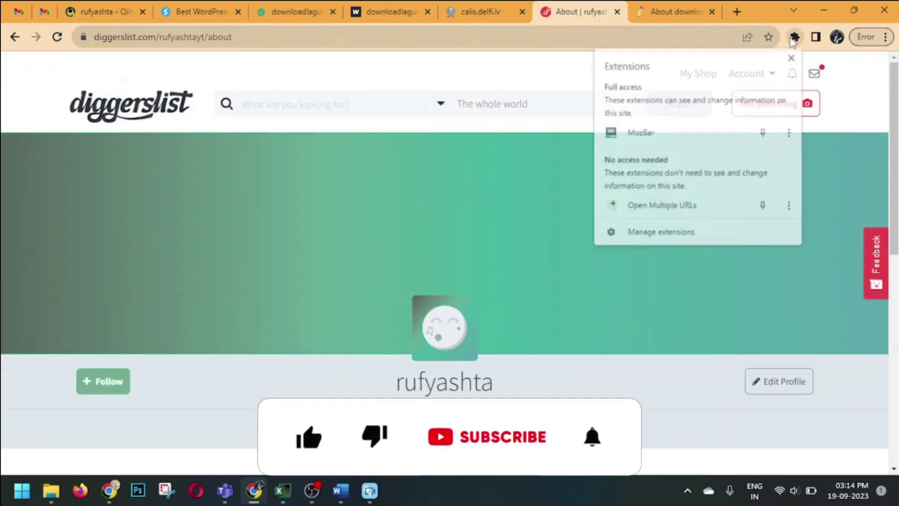
left_click(666, 127)
left_click(794, 36)
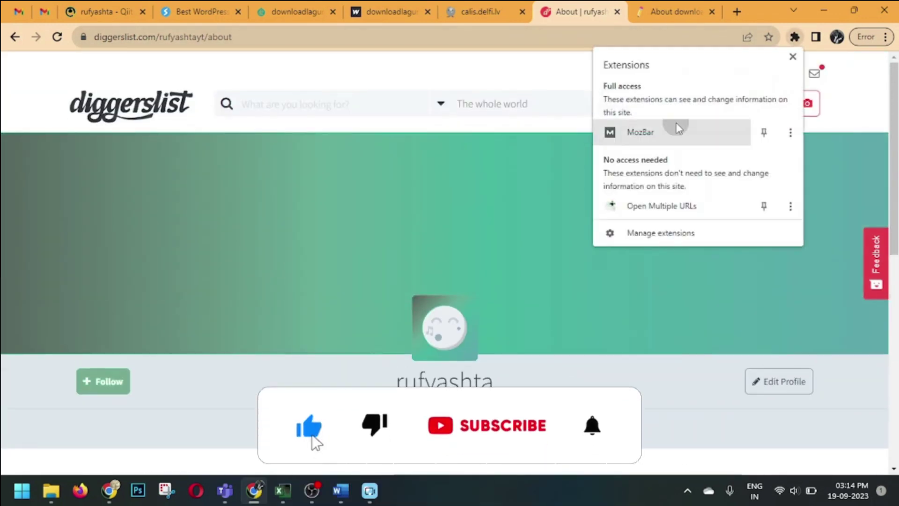
left_click(675, 129)
left_click(106, 65)
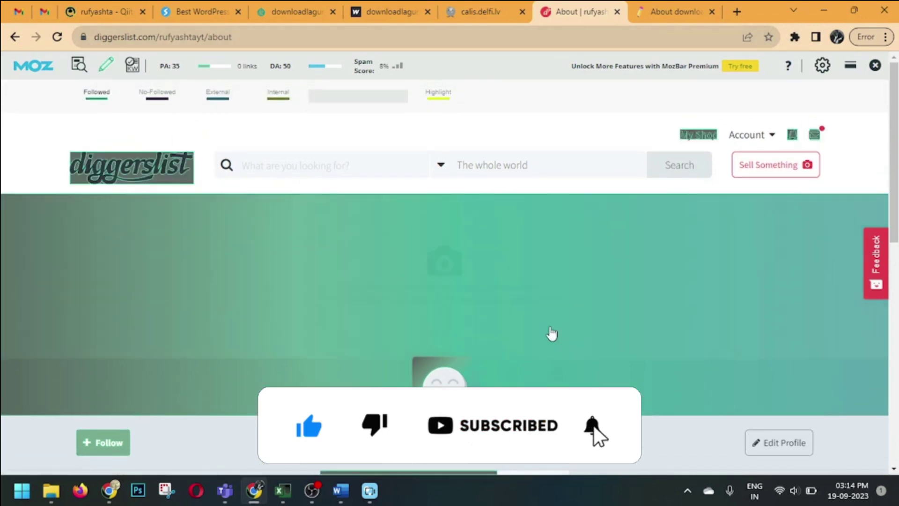
scroll(640, 357, "down", 6)
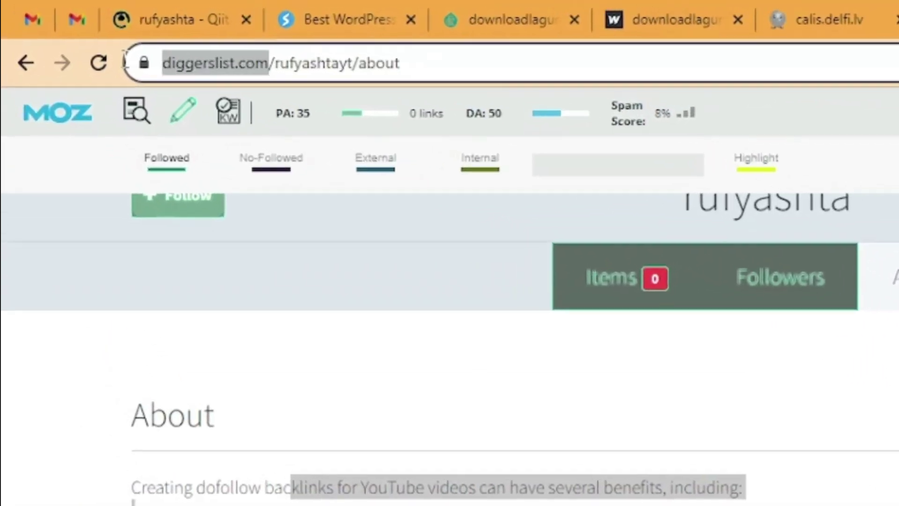
left_click_drag(93, 37, 198, 35)
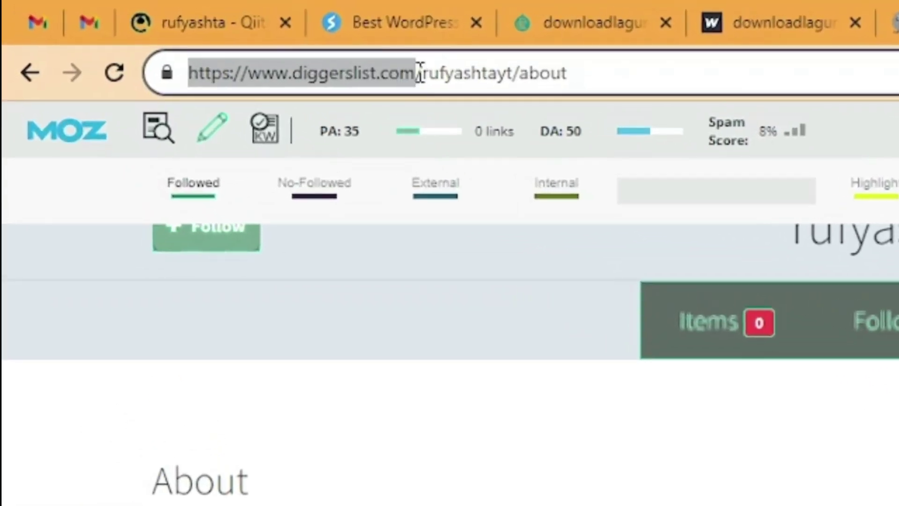